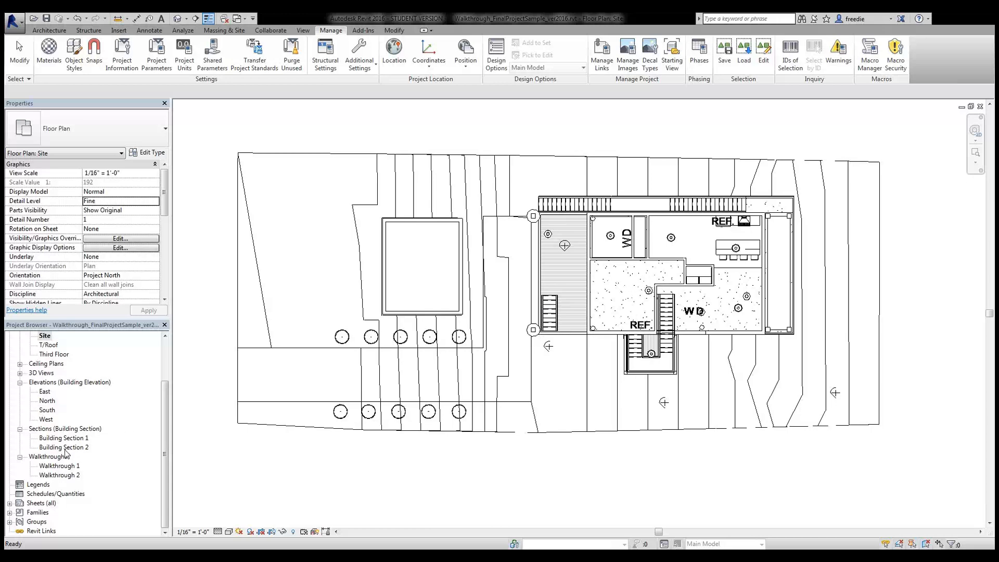
- Open the Walkthrough 2 view
scroll(65, 456, "up", 2)
scroll(57, 458, "down", 2)
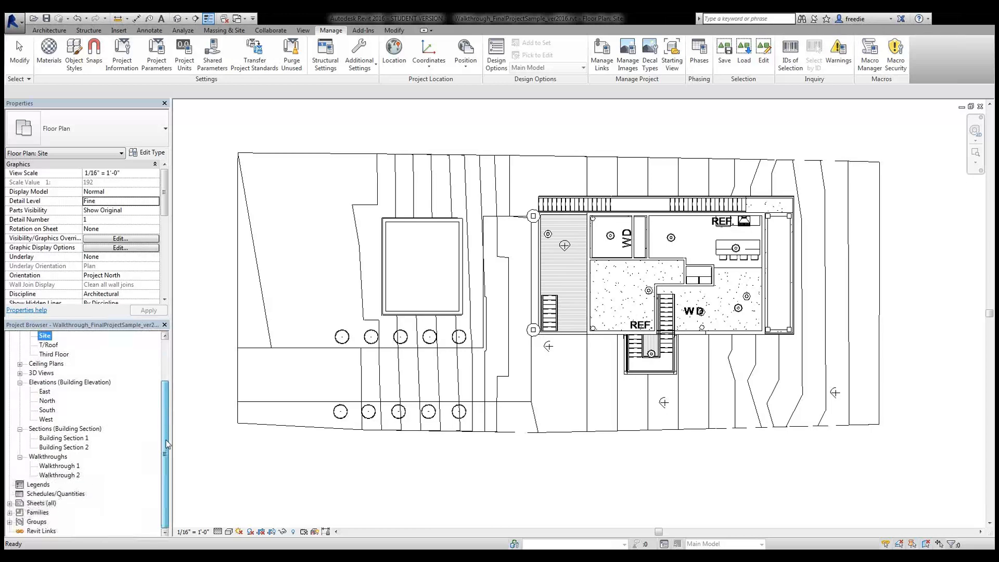
left_click(51, 458)
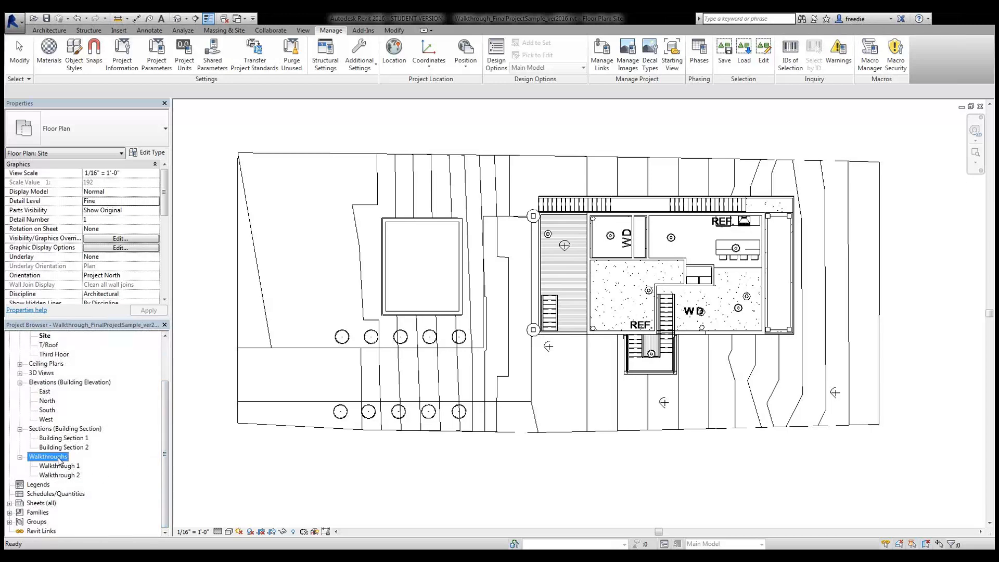
left_click(63, 475)
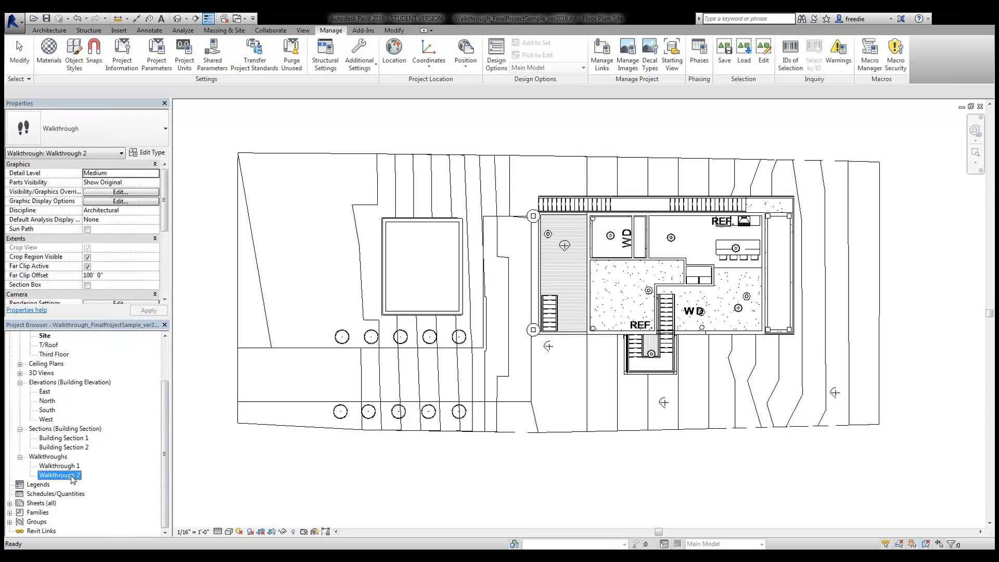
double_click(72, 476)
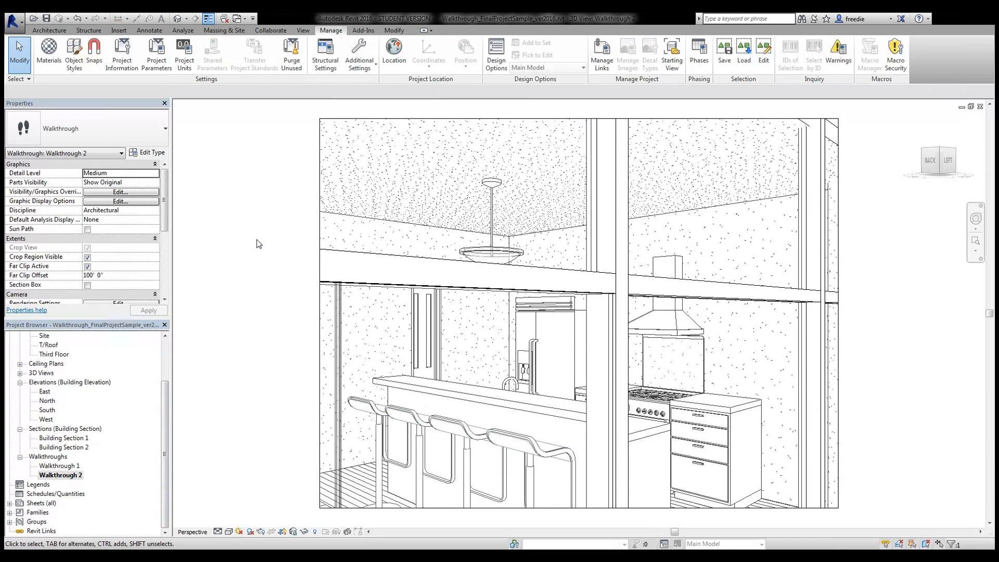
- Edit the walkthrough through its crop region, set the active frame to 1, and clear the selection
left_click(340, 119)
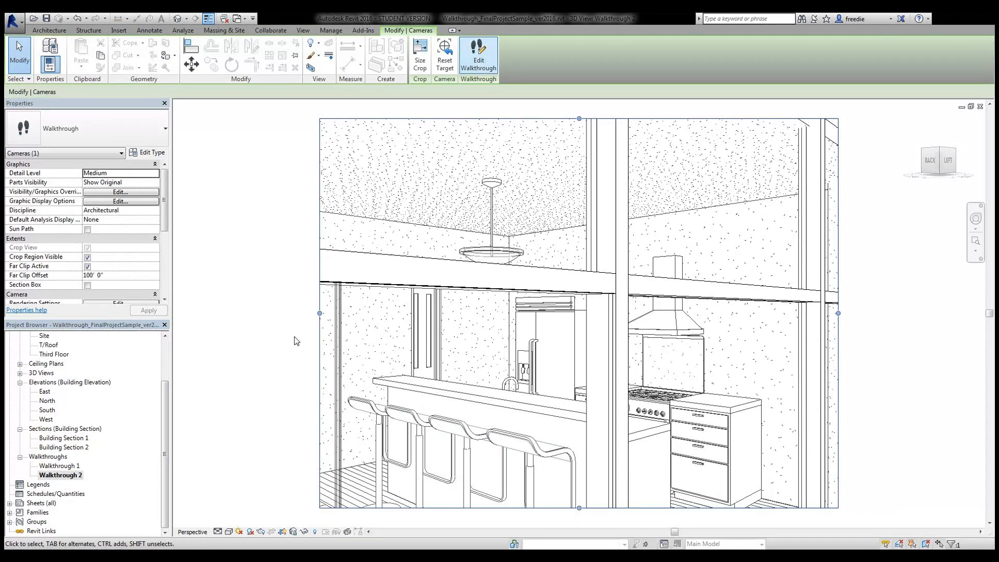
left_click(478, 52)
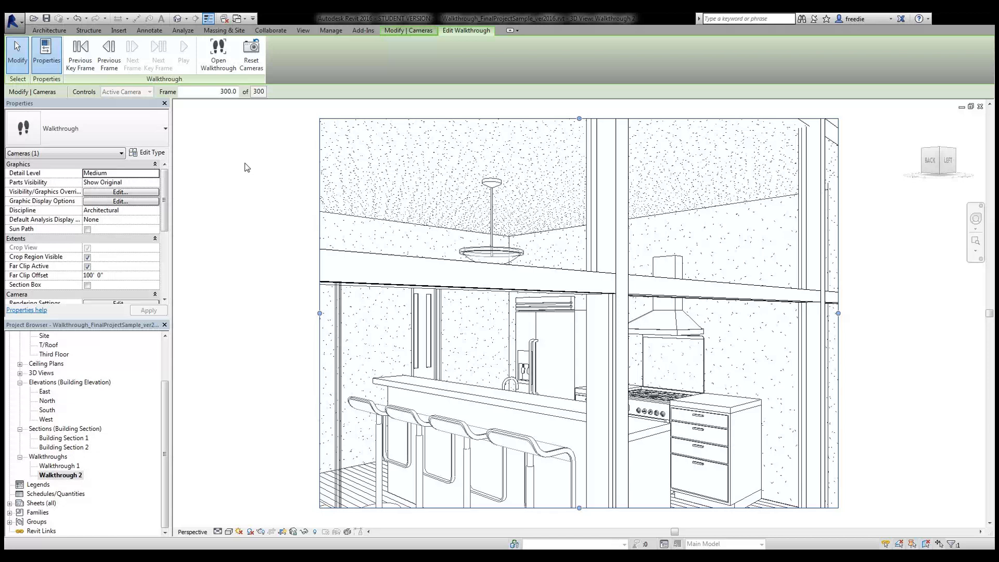
left_click(227, 92)
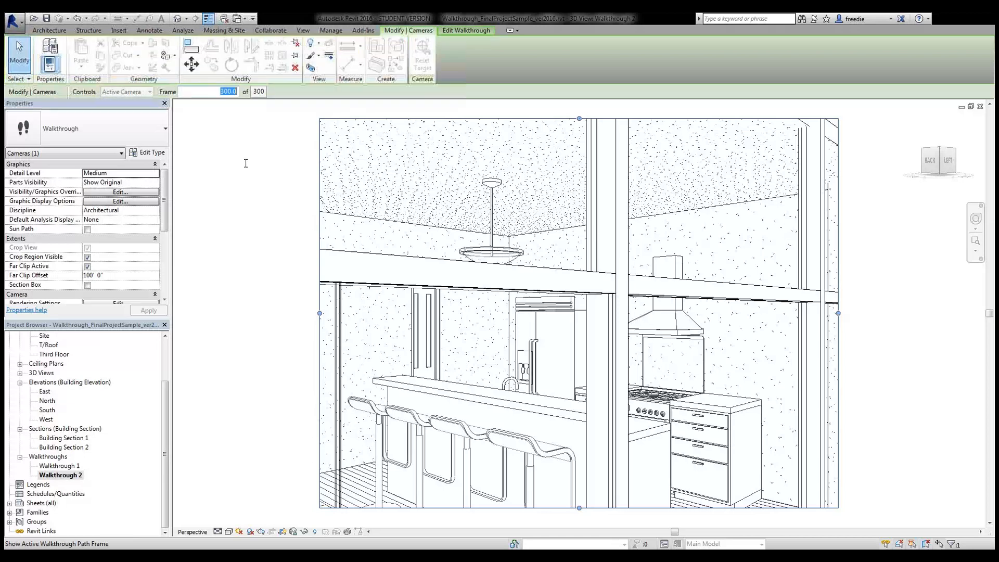
type("1")
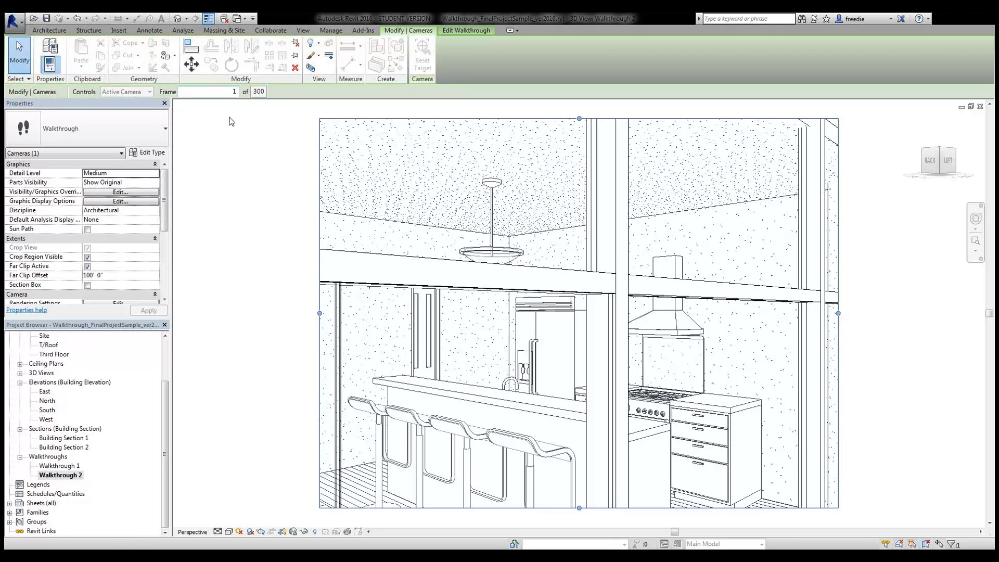
left_click(229, 117)
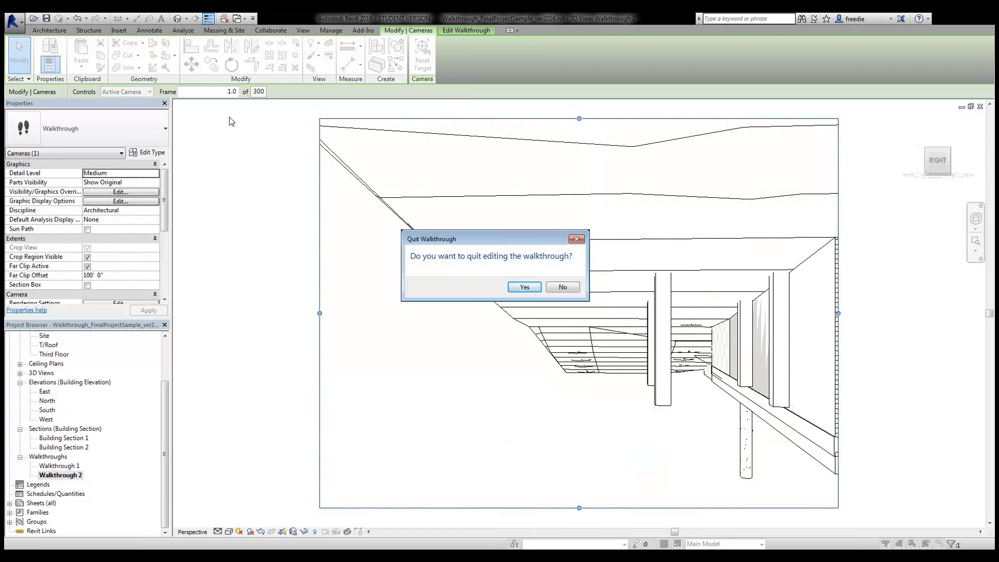
key("Return")
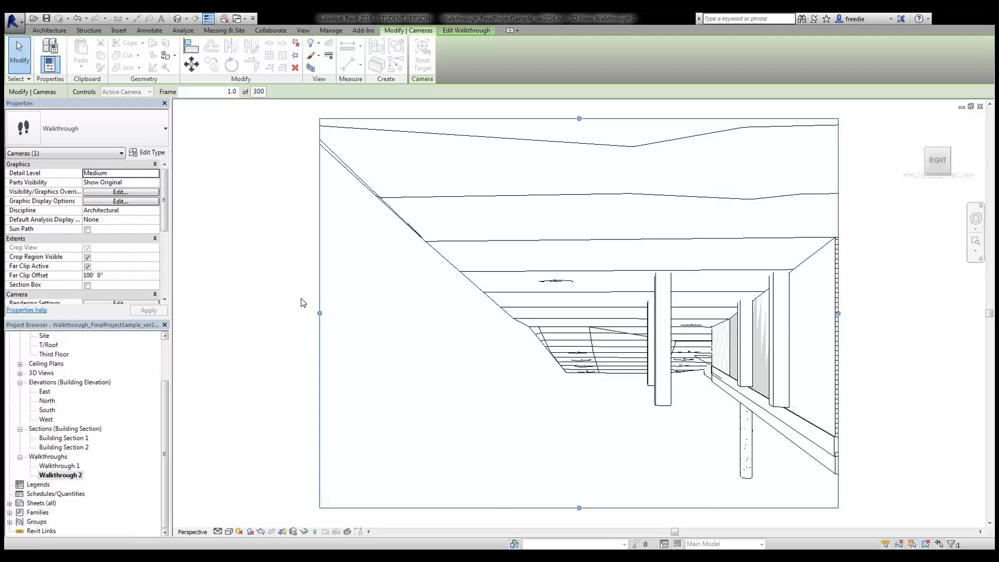
key("Escape")
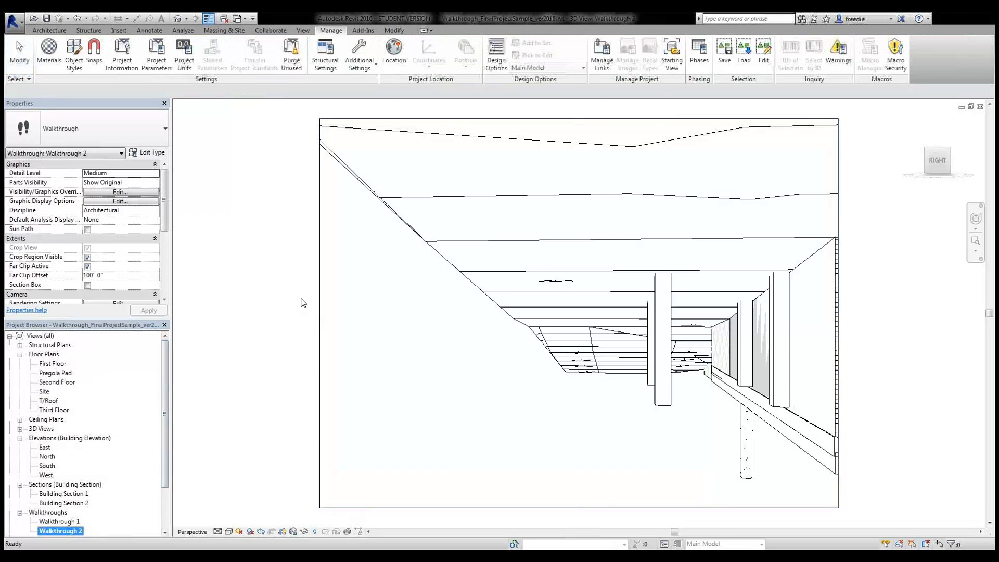
- Switch to the Site floor plan, open the South elevation, and clear the camera selection
key("ctrl+Tab")
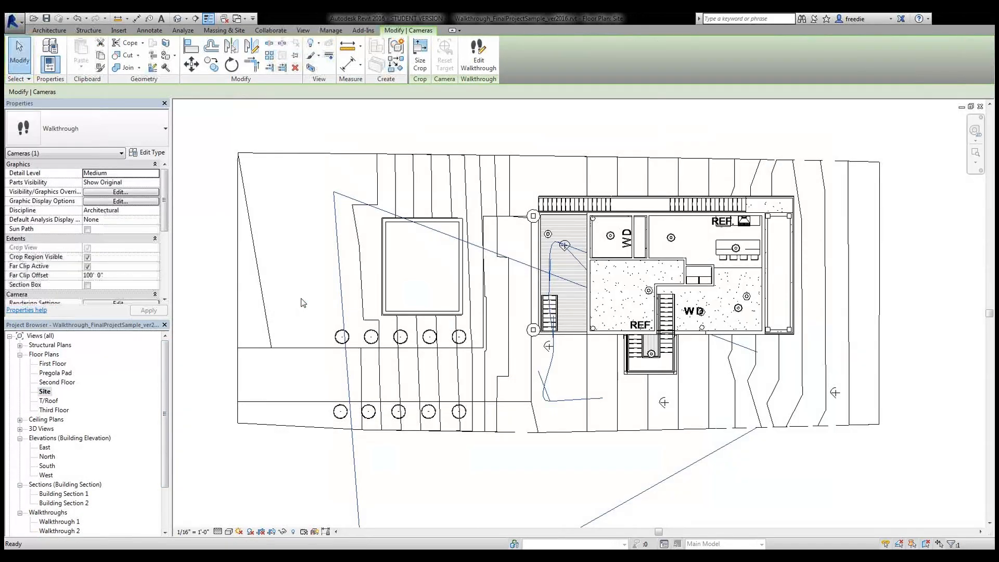
left_click(303, 302)
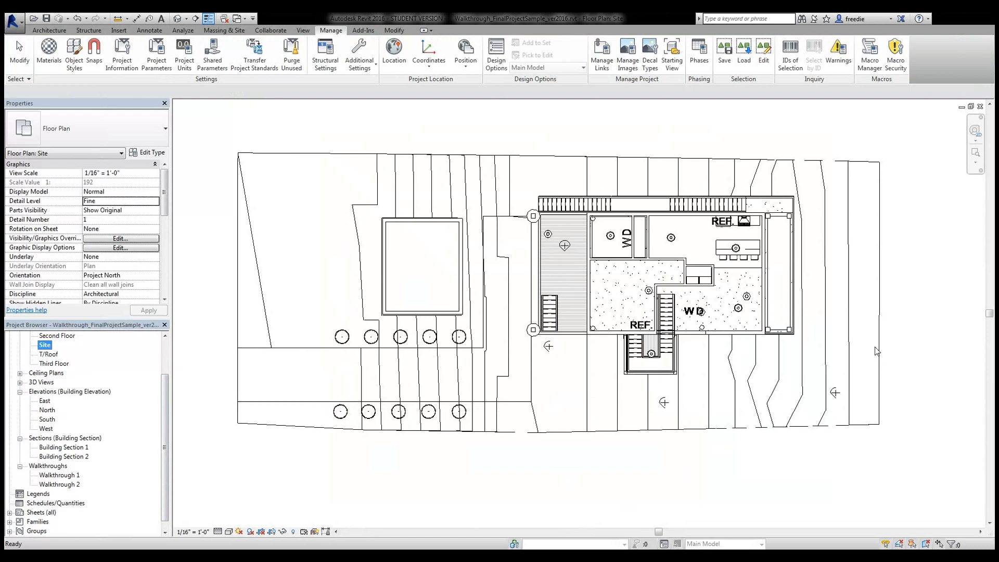
double_click(47, 419)
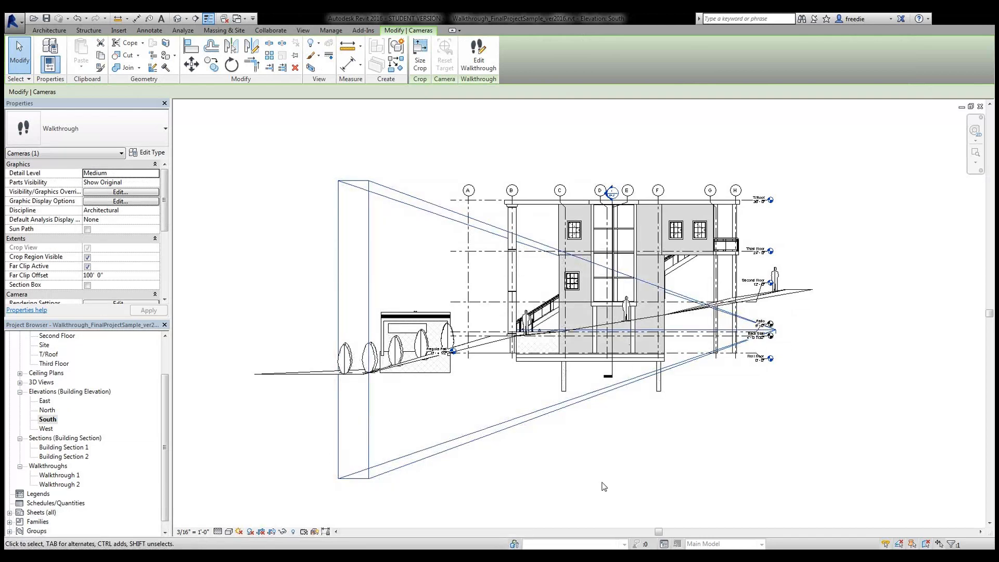
key("Escape")
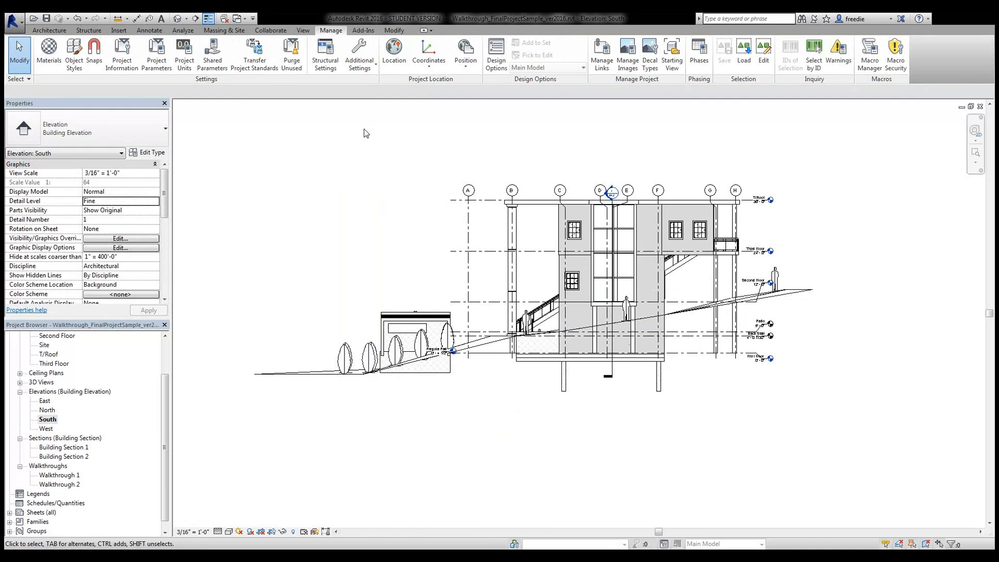
- Tile all open views and close T/Roof, Walkthrough 1, {3D}, Second Floor, First Floor and Building Section 1
left_click(303, 31)
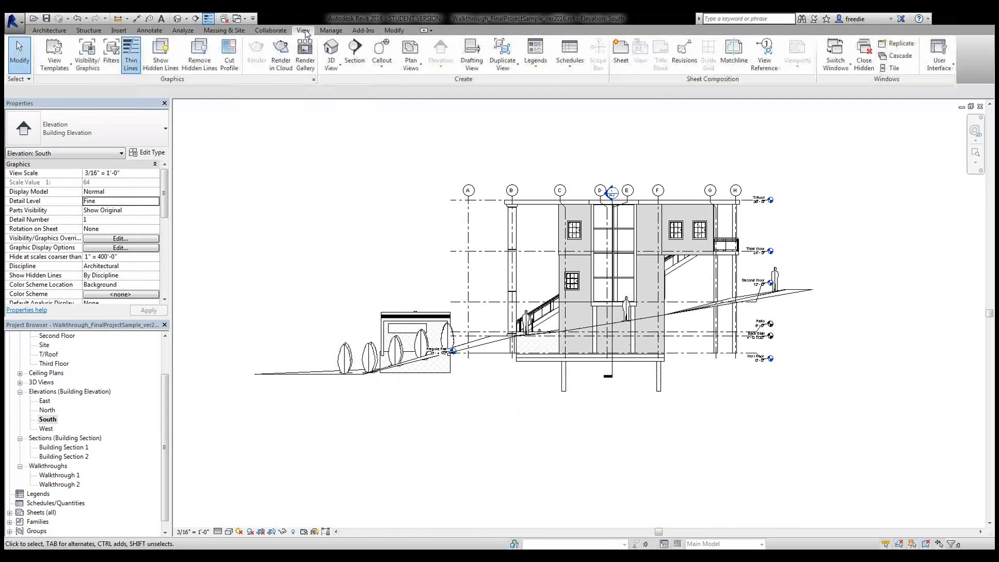
left_click(896, 69)
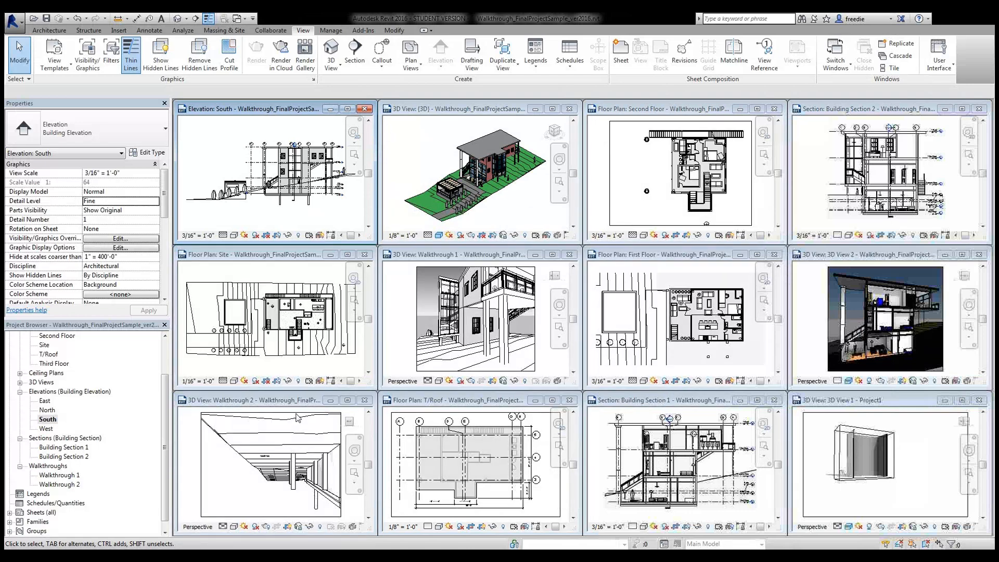
left_click(569, 400)
left_click(569, 255)
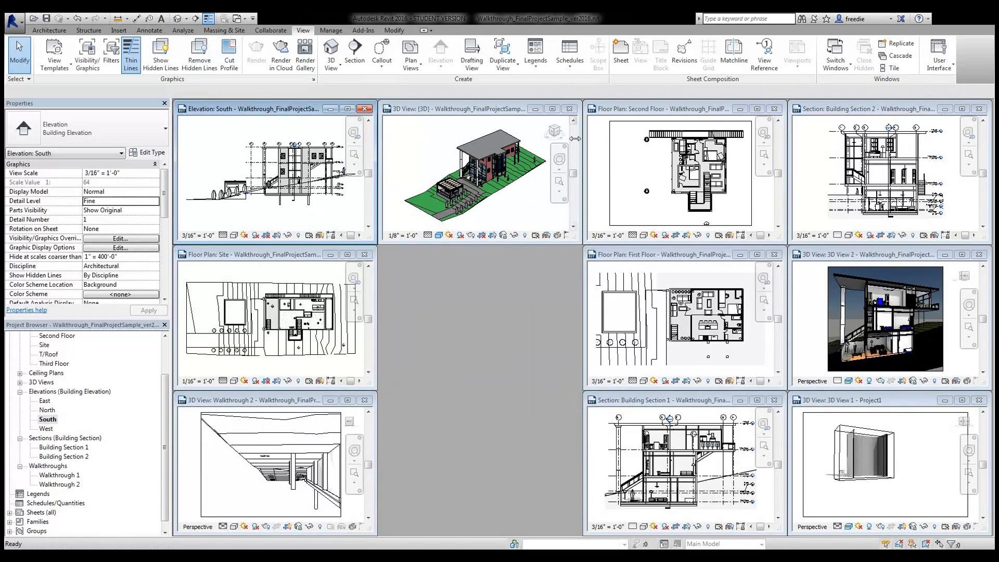
left_click(569, 109)
left_click(774, 108)
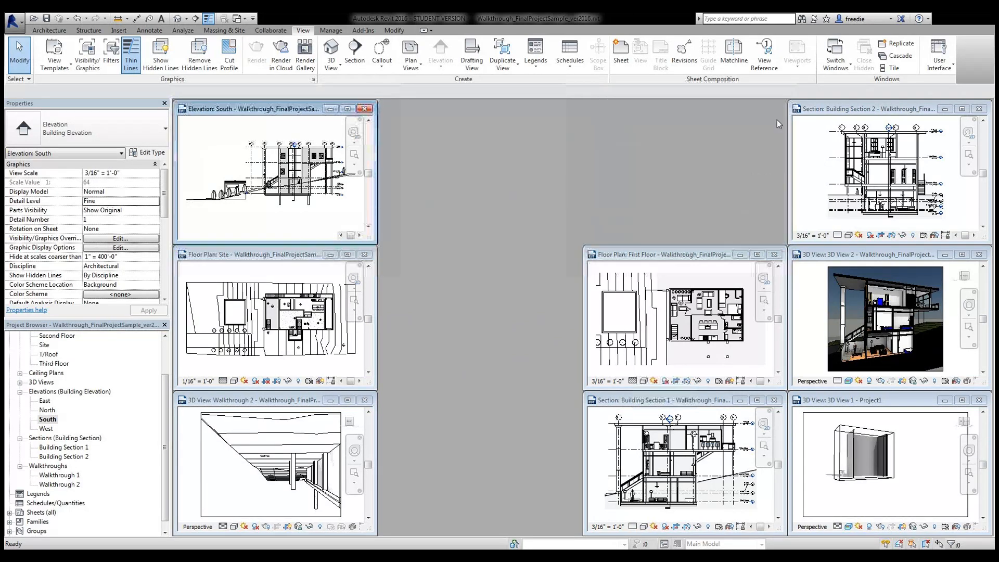
left_click(774, 255)
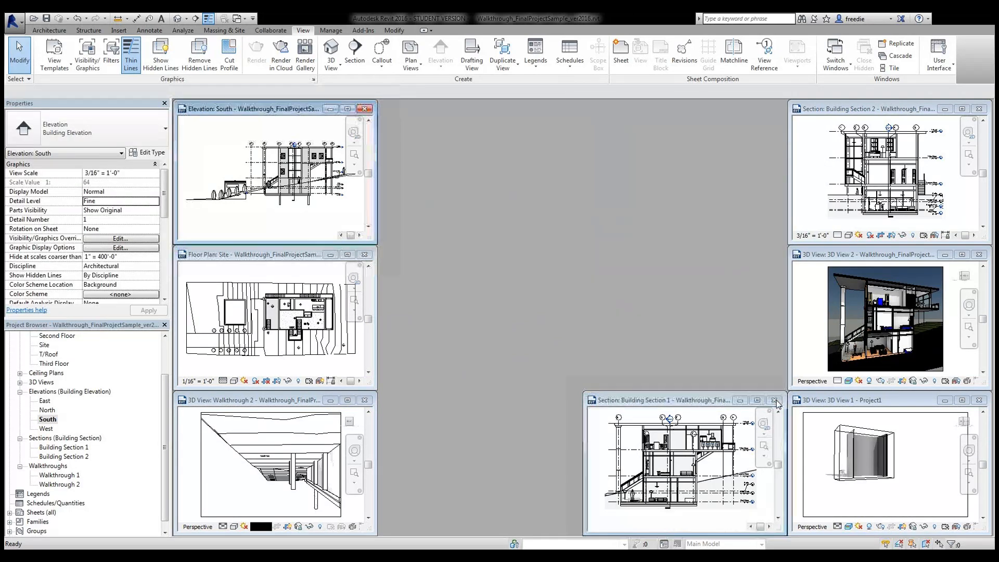
left_click(775, 400)
- Close Project1, Building Section 2 and 3D View 2, and retile the South elevation, Site plan and Walkthrough 2 views
left_click(980, 401)
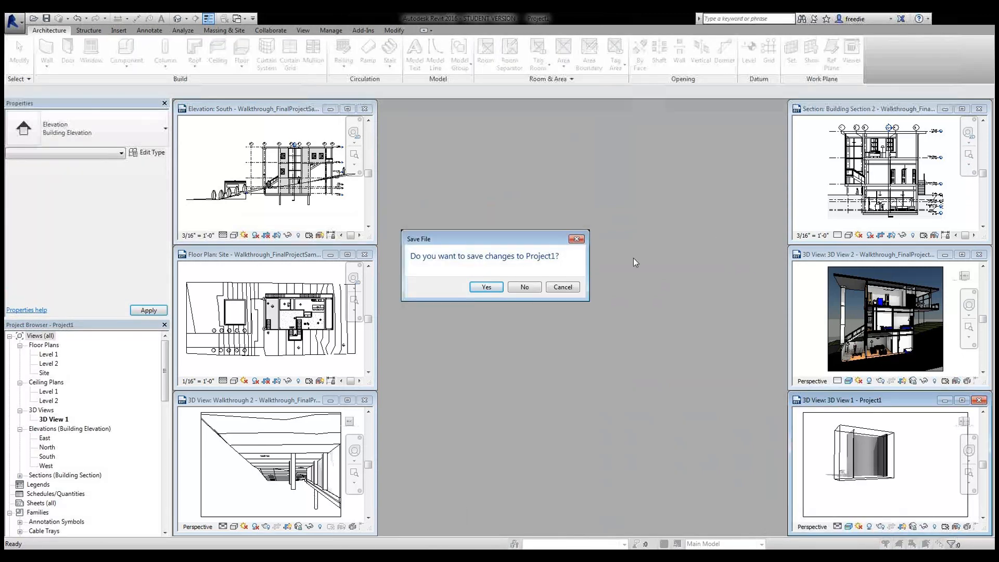
left_click(560, 287)
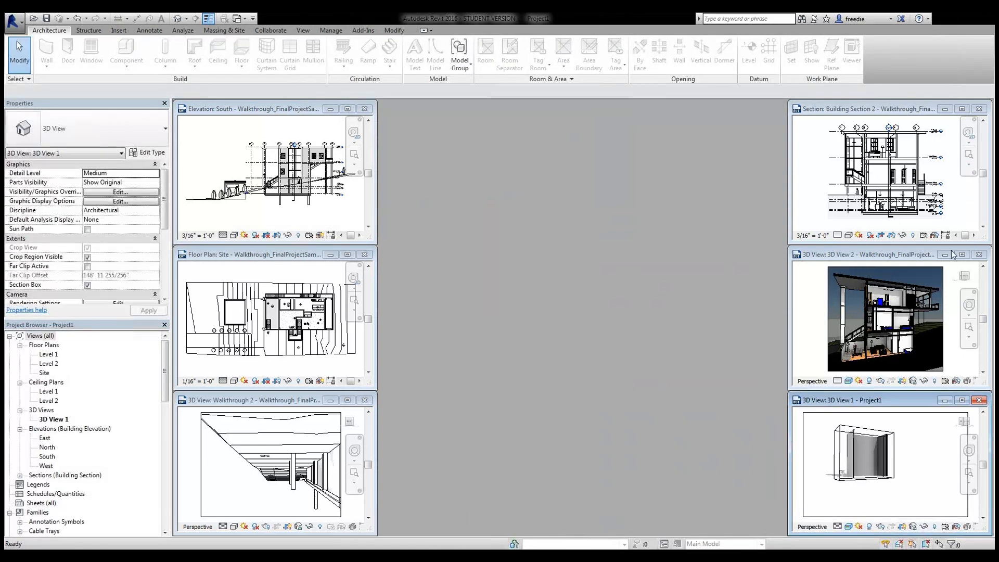
left_click(969, 258)
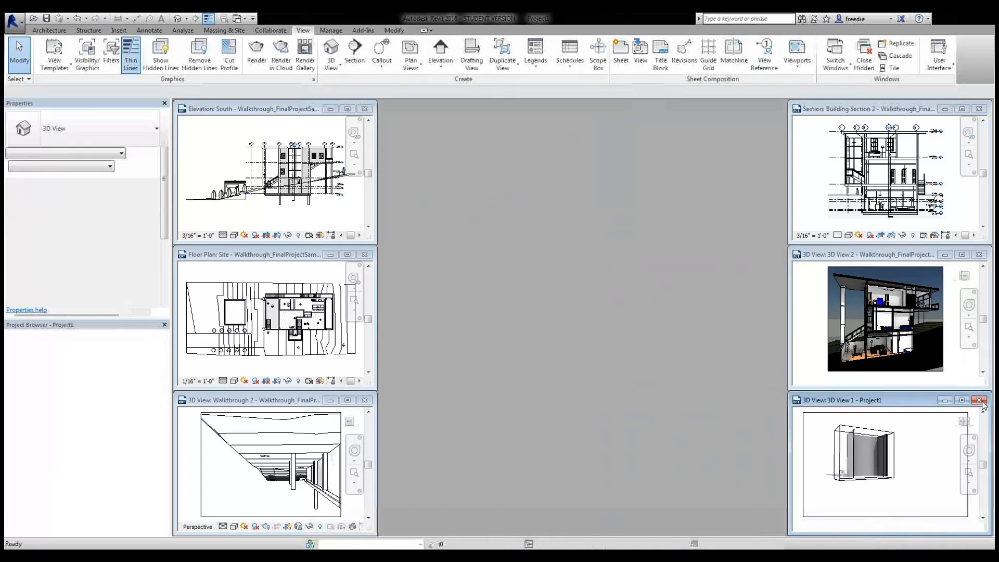
left_click(979, 255)
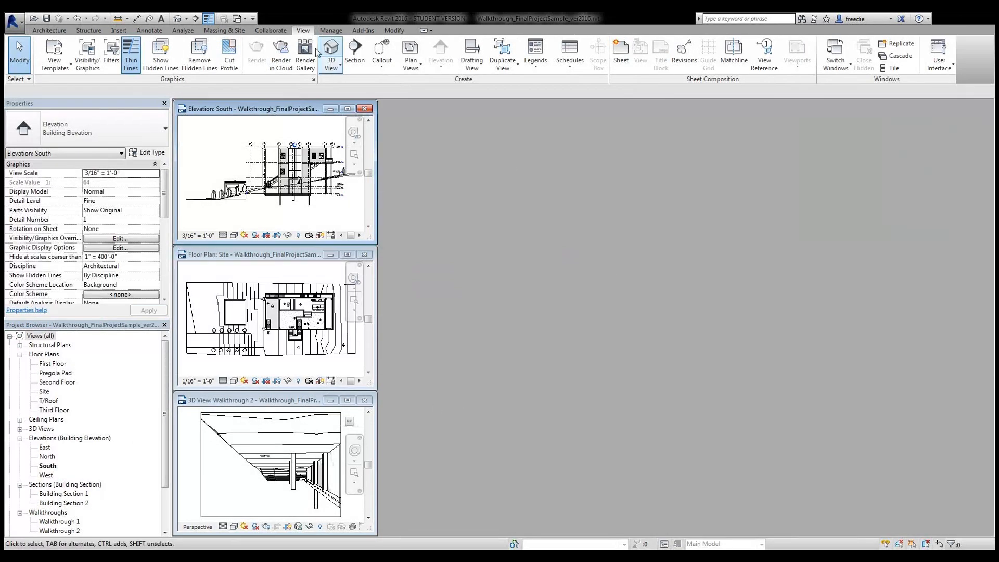
left_click(892, 69)
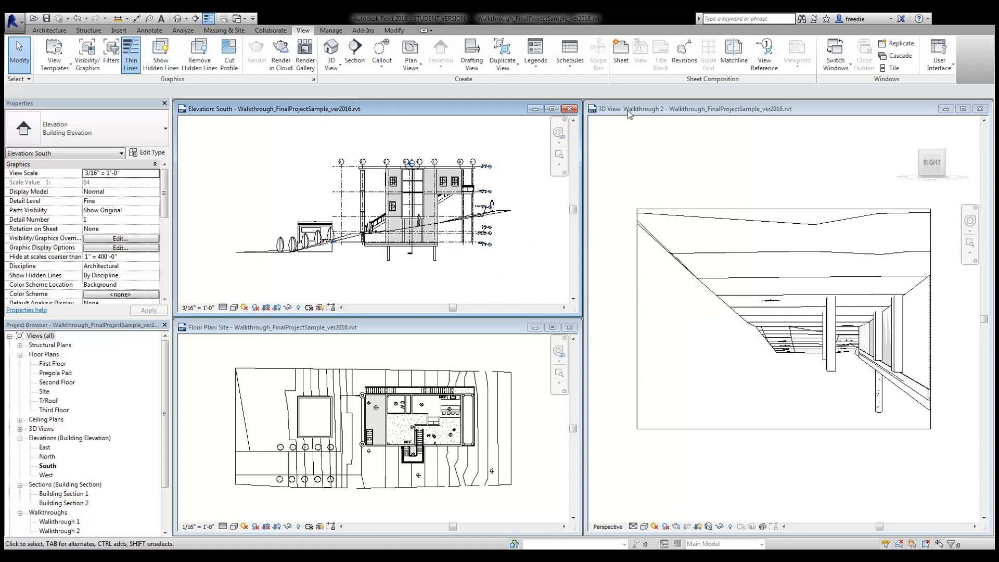
- Edit Walkthrough 2 with Path controls and raise its first key frame in the South elevation to the uphill figure's head height
left_click(647, 110)
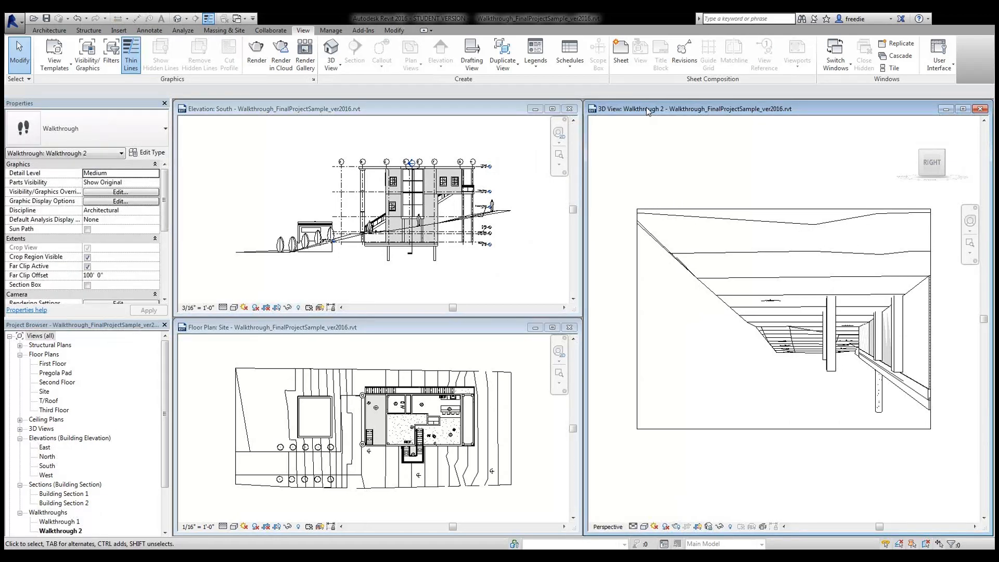
left_click(678, 210)
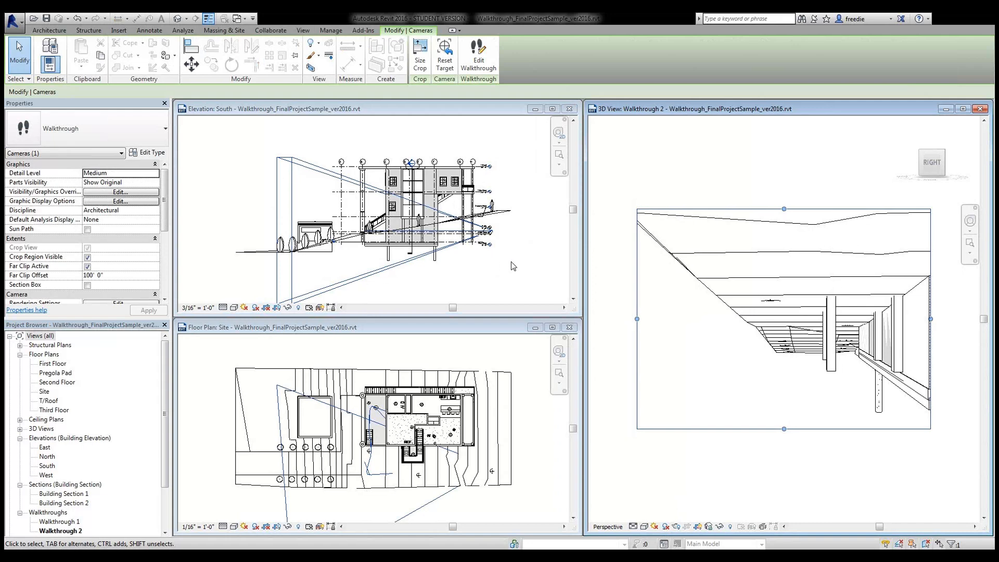
scroll(510, 223, "up", 5)
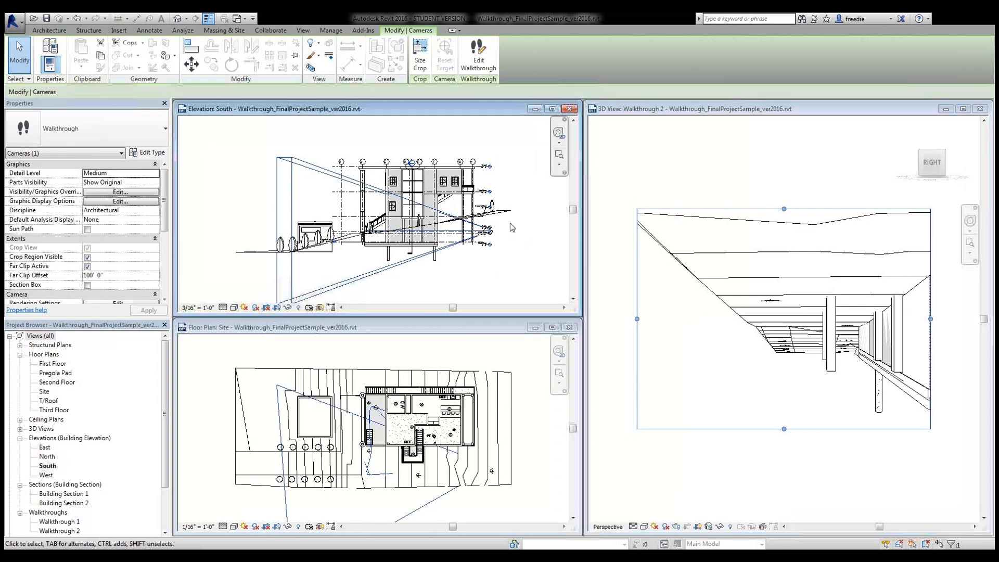
middle_click_drag(503, 221, 574, 224)
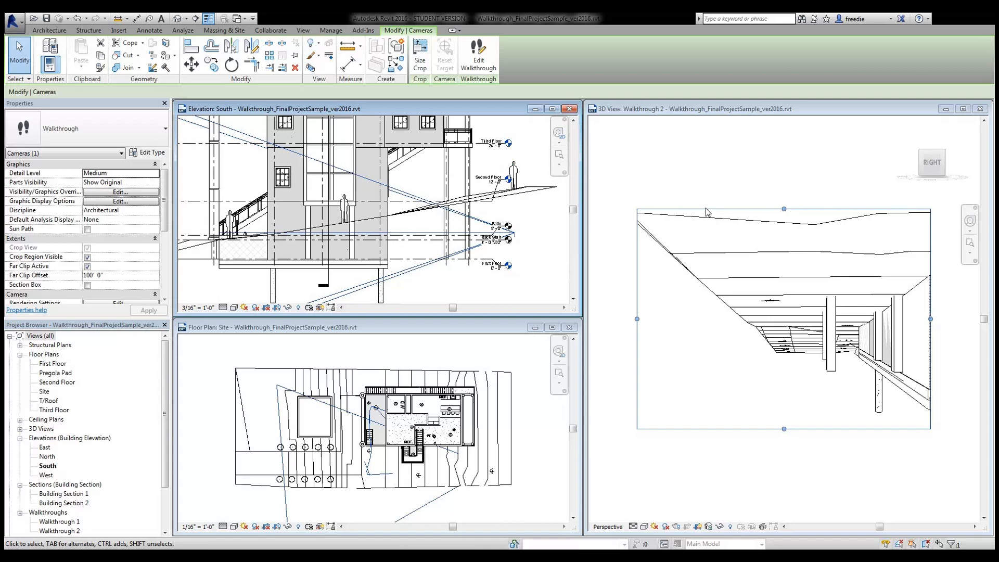
left_click(479, 61)
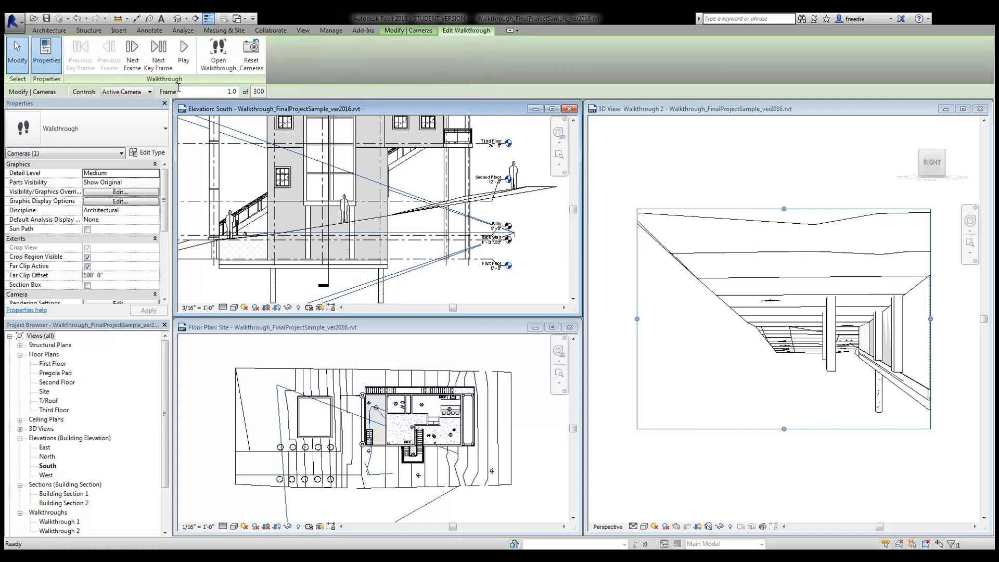
left_click(148, 95)
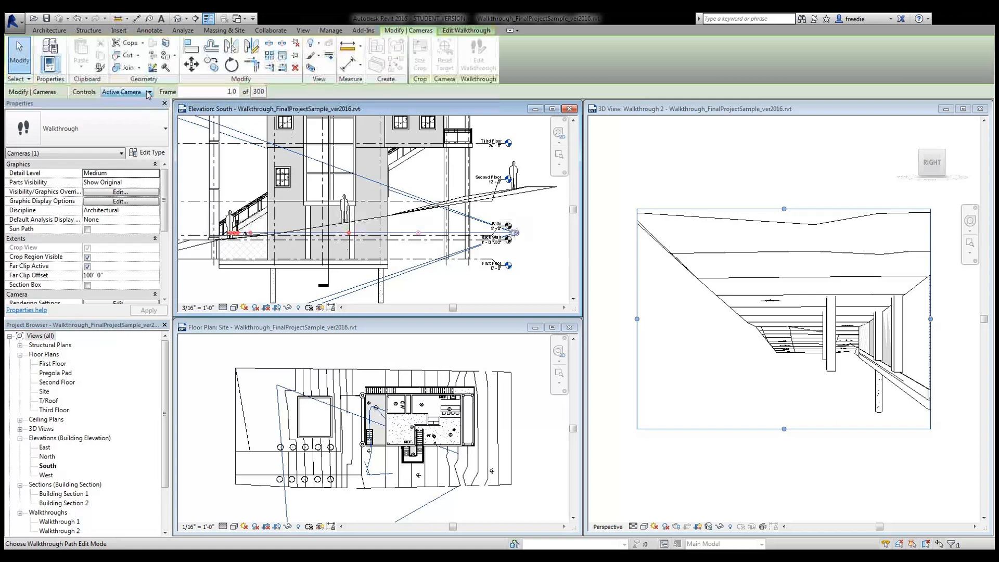
left_click(114, 111)
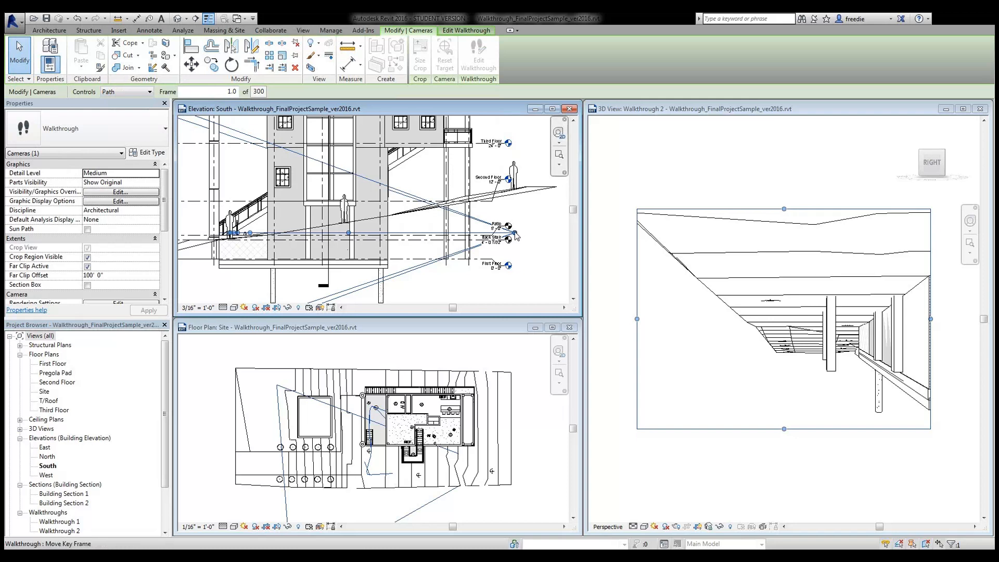
left_click_drag(515, 233, 513, 163)
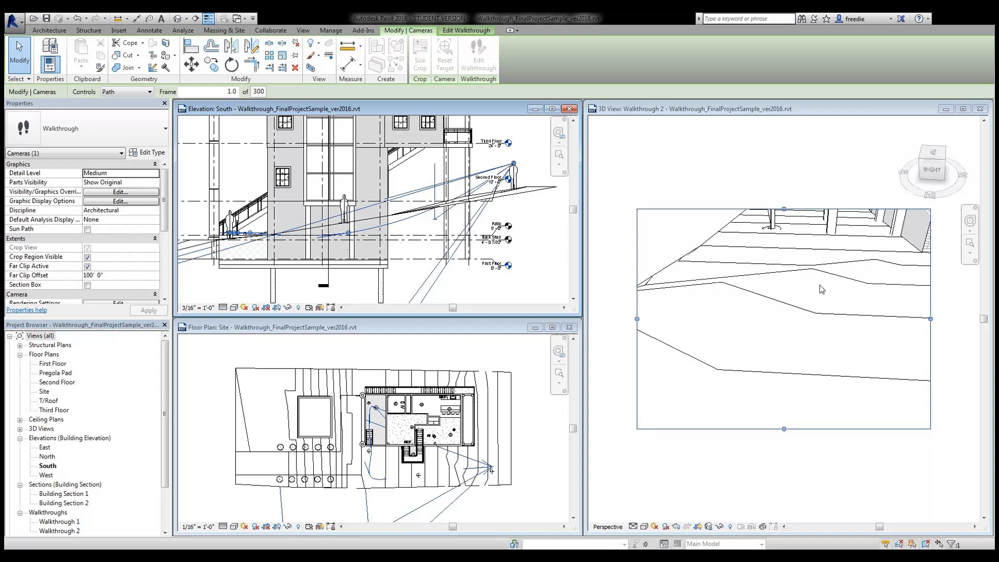
- Raise the second and third key frames in the South elevation to the head heights of the mid-slope and stair-side figures
left_click(461, 31)
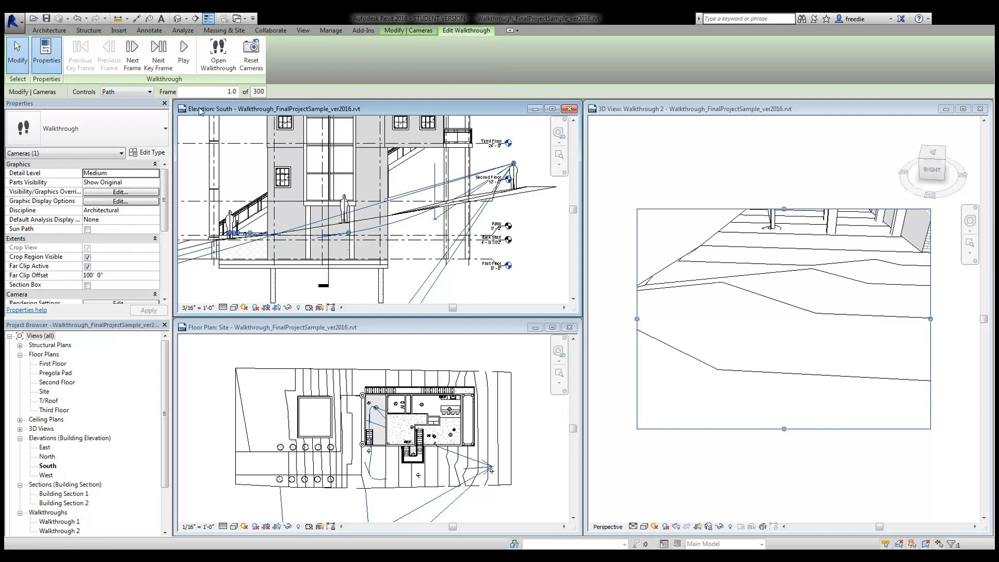
left_click(158, 57)
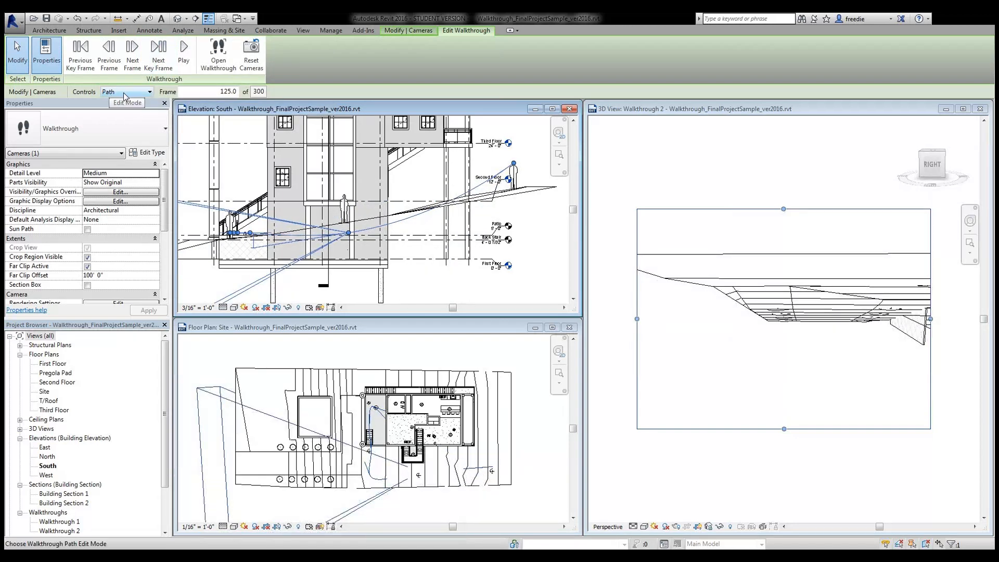
left_click_drag(349, 232, 344, 197)
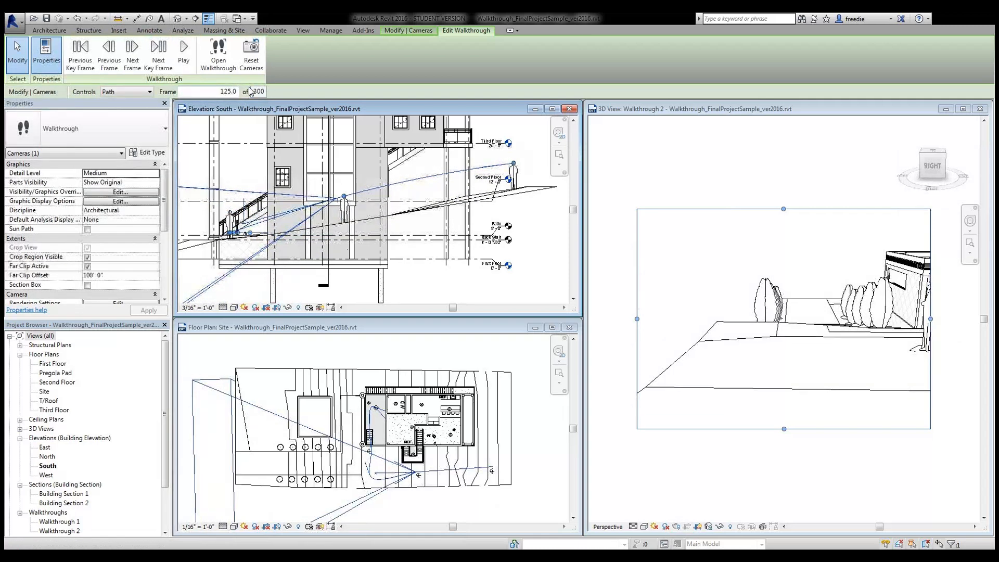
left_click(157, 62)
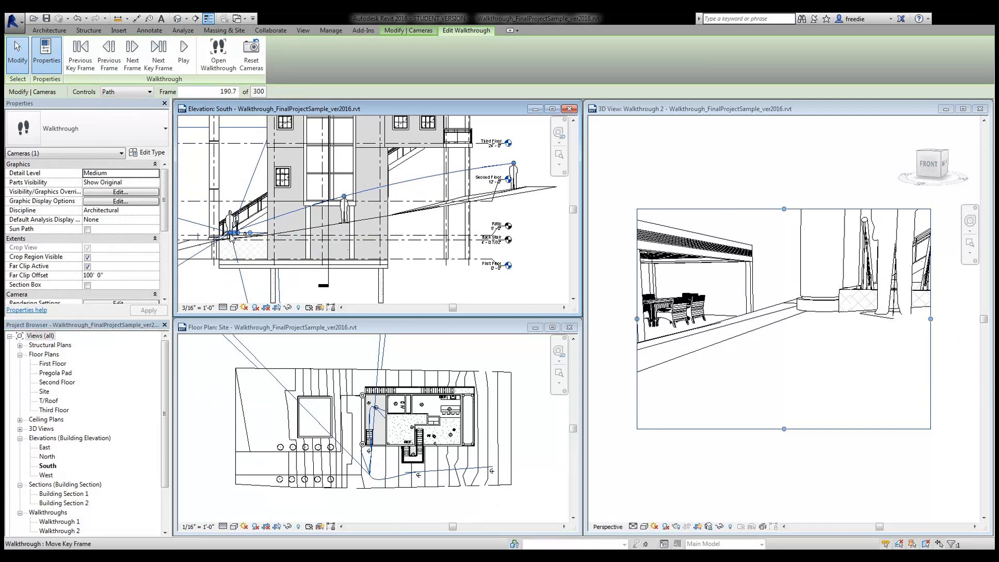
left_click_drag(230, 232, 232, 234)
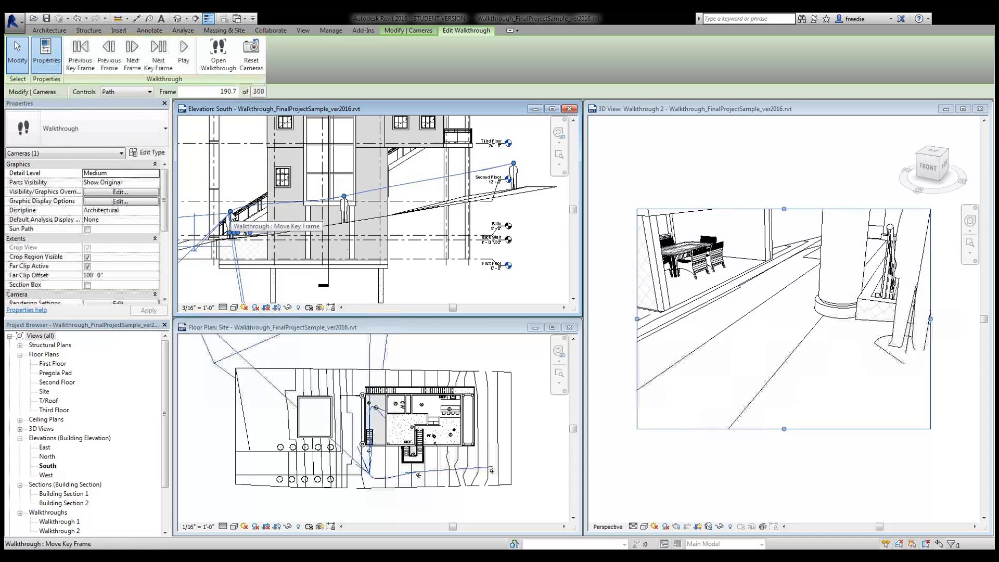
- Advance to the fourth key frame and raise its path point in the South elevation to the stair-side figure's head height
left_click(158, 50)
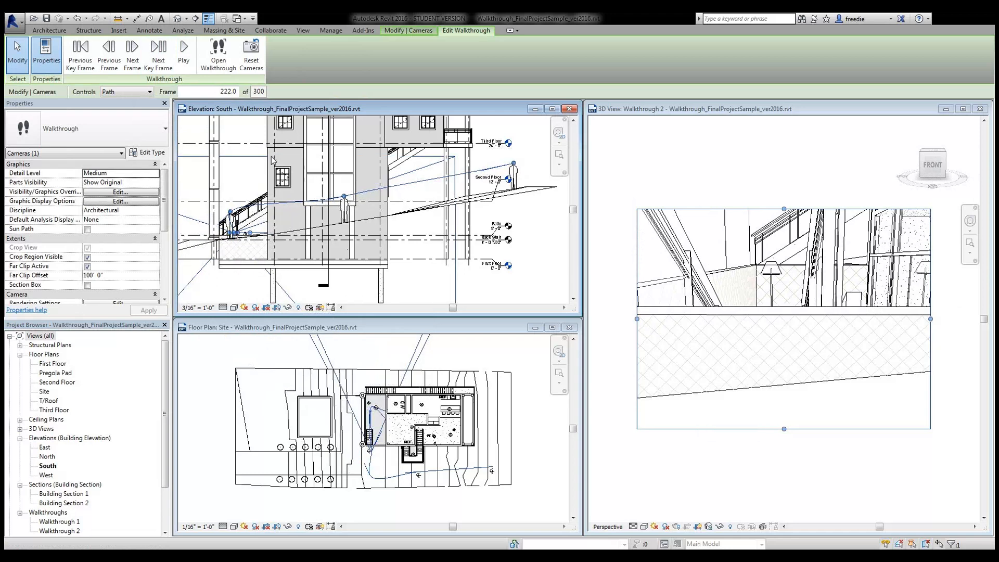
scroll(259, 243, "up", 6)
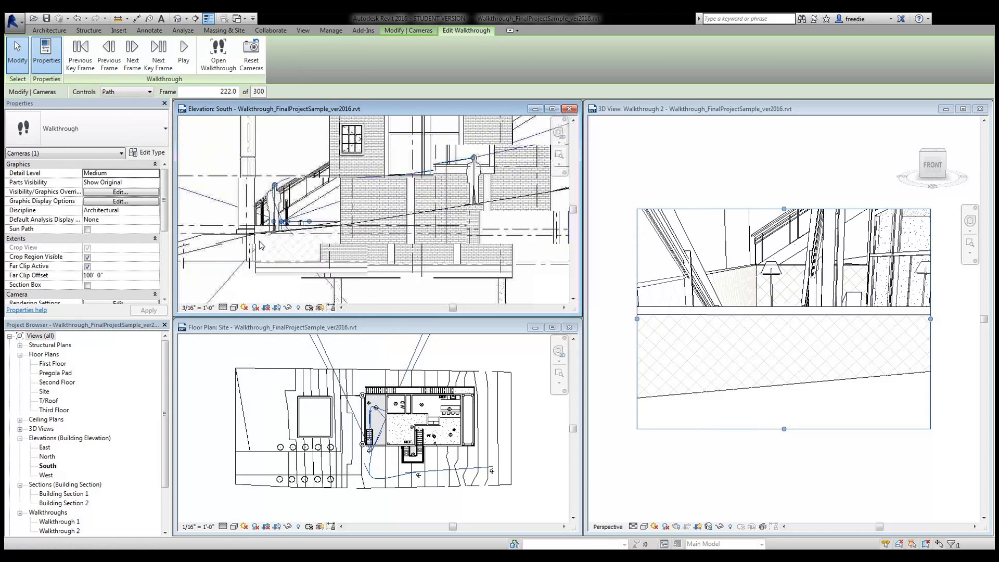
scroll(259, 242, "up", 1)
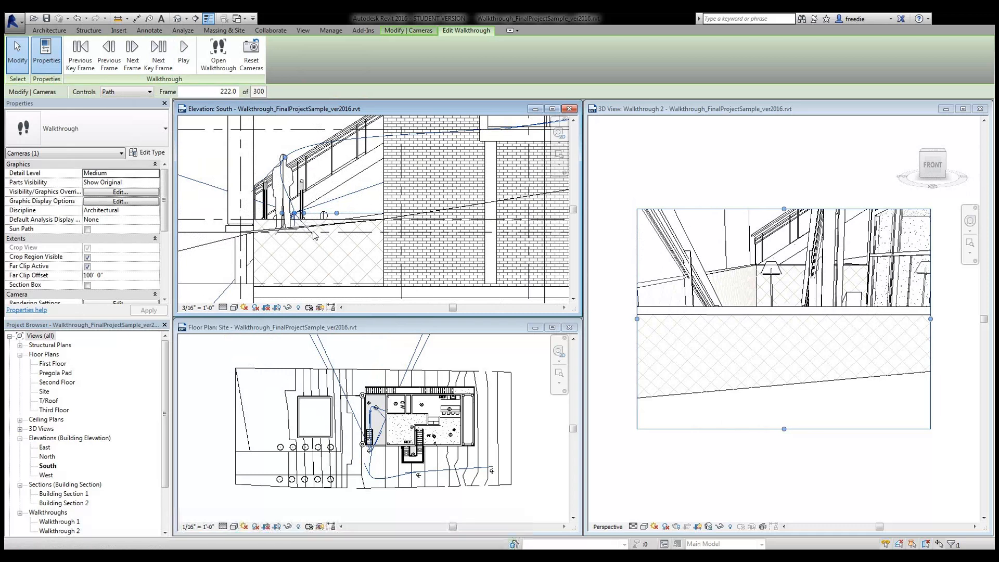
left_click_drag(294, 213, 290, 162)
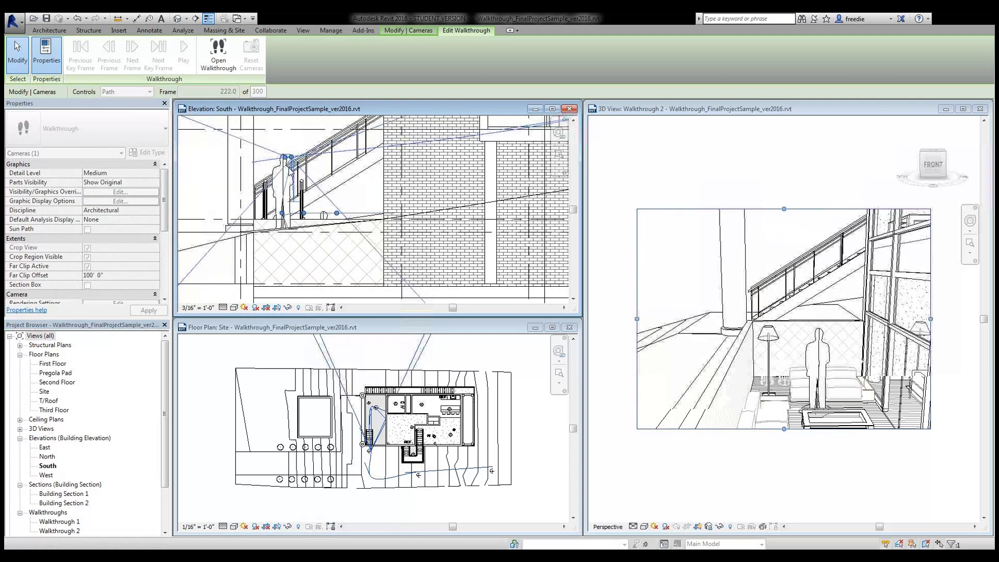
- Step through the following three key frames and lower each path point slightly in the South elevation
left_click(160, 57)
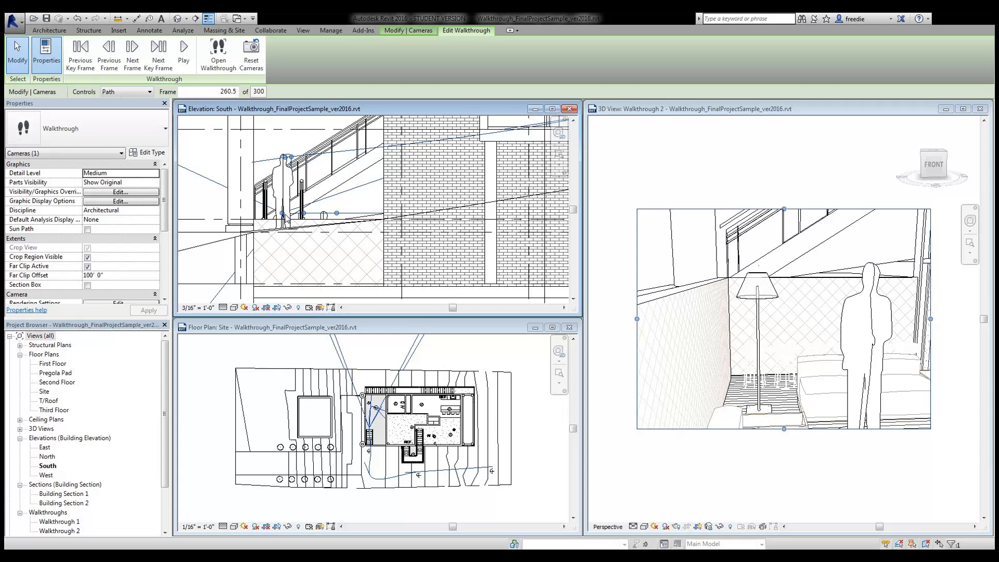
left_click_drag(283, 214, 283, 218)
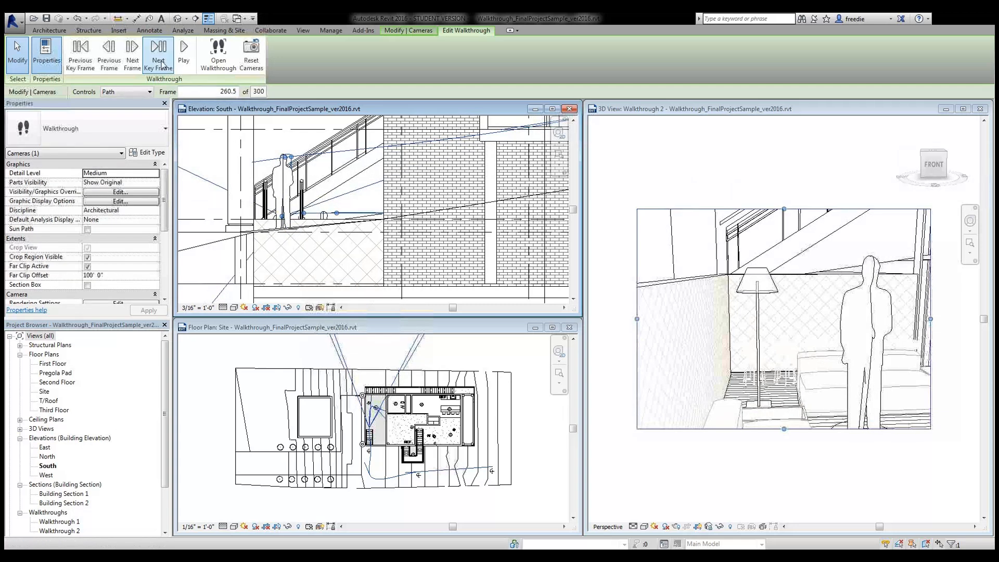
left_click(159, 52)
left_click_drag(303, 214, 304, 219)
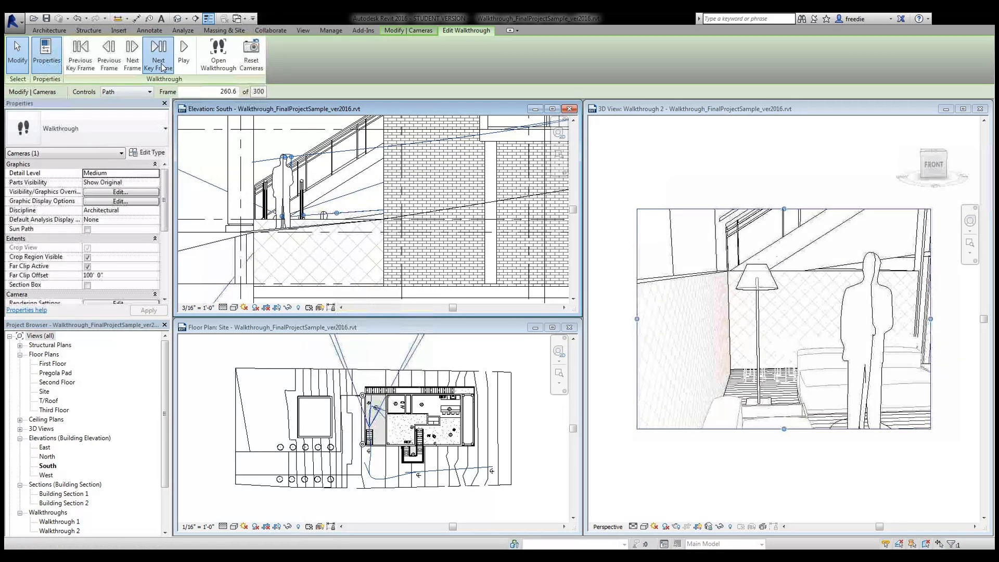
left_click(159, 52)
left_click_drag(337, 213, 340, 218)
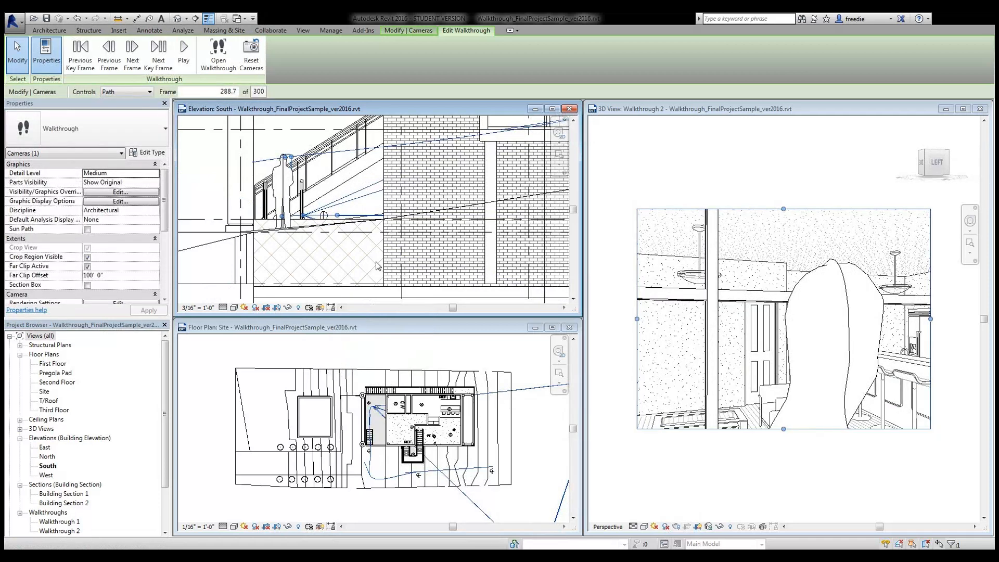
- Advance to the last key frame at frame 300 and lower its path point in the South elevation
left_click(165, 53)
left_click(159, 52)
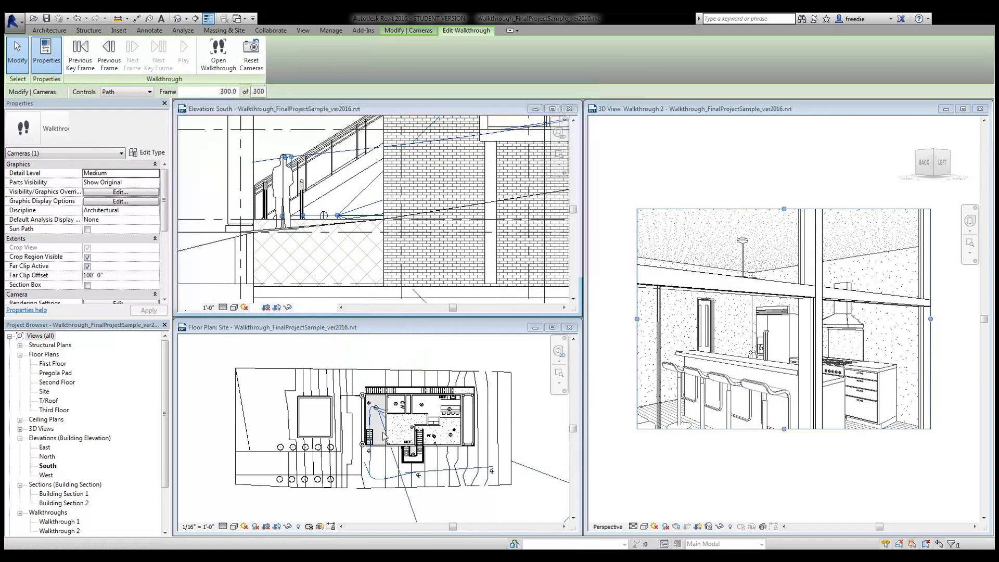
scroll(384, 416, "up", 3)
scroll(385, 420, "up", 2)
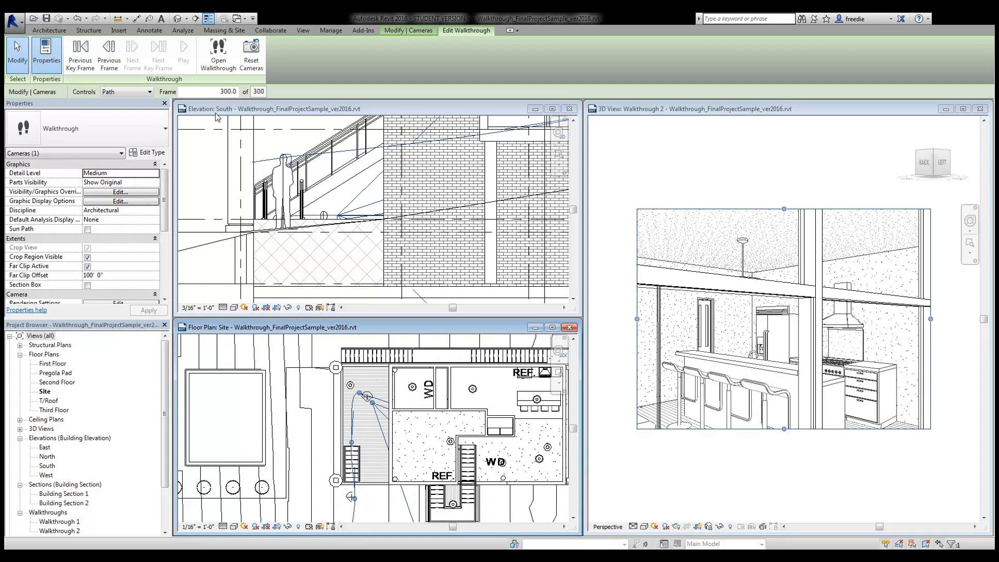
left_click(336, 119)
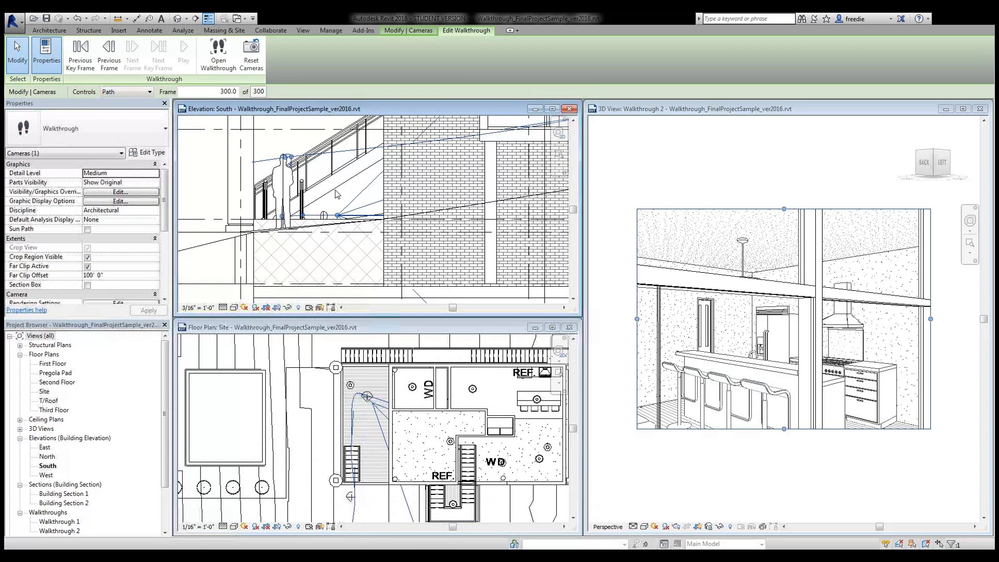
left_click_drag(339, 217, 338, 220)
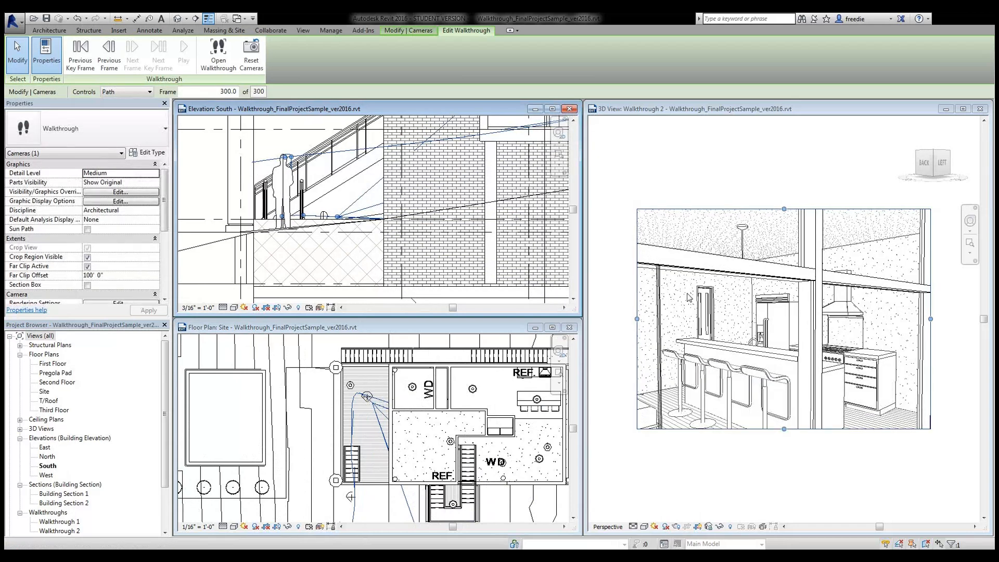
left_click_drag(338, 217, 343, 234)
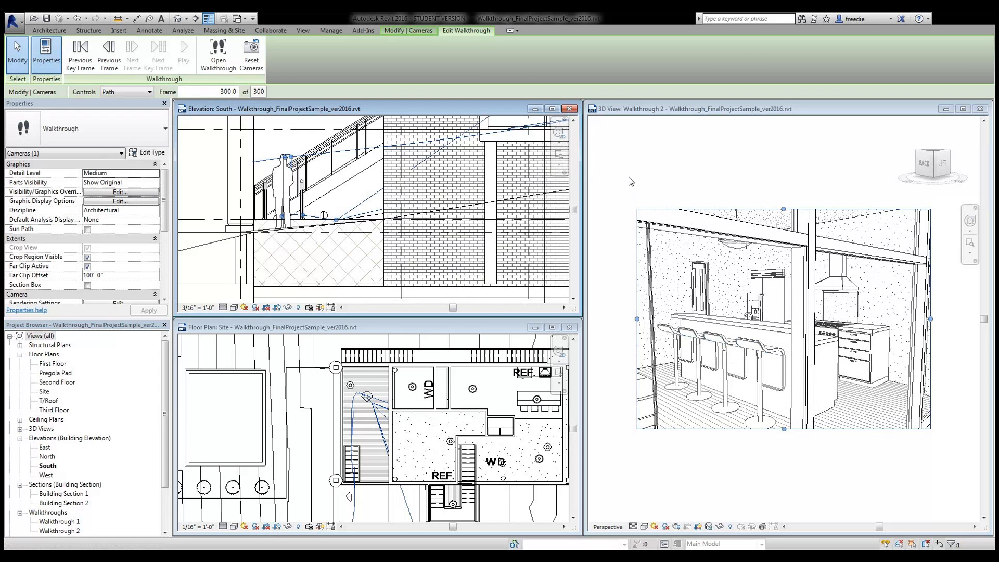
- Enlarge the Walkthrough 2 view's crop region on all four sides, and quit editing the walkthrough
left_click_drag(213, 91, 253, 93)
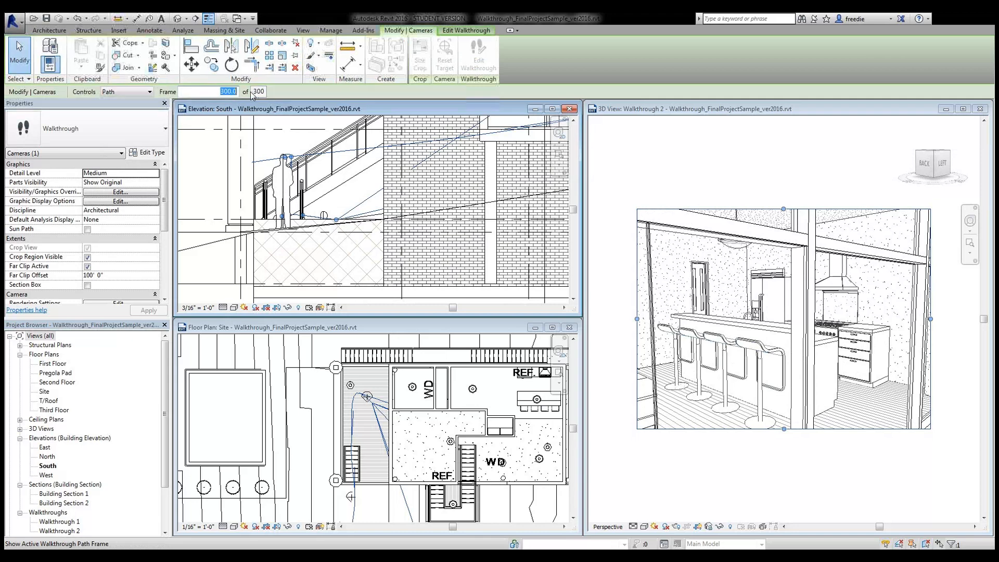
left_click(260, 95)
left_click(673, 174)
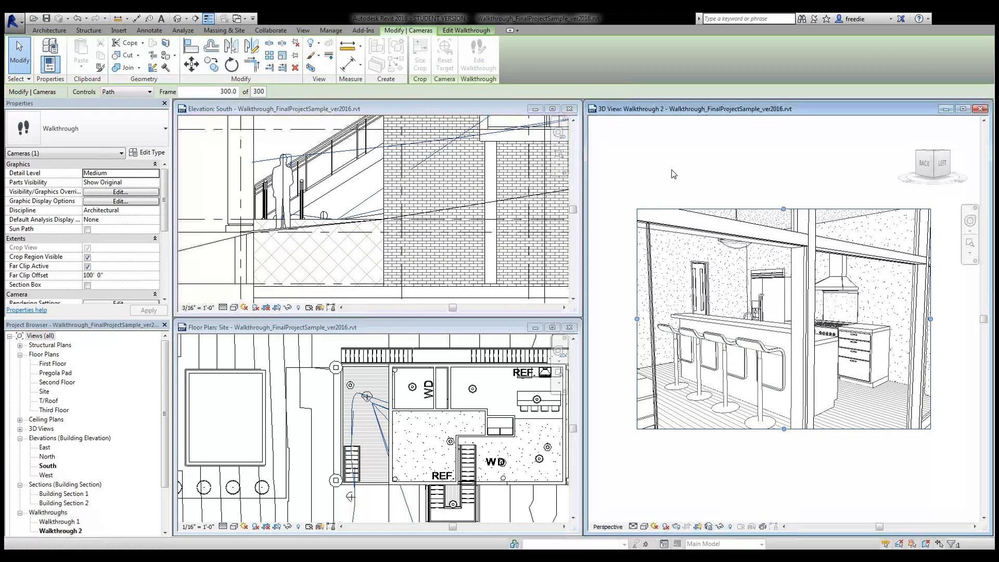
scroll(671, 175, "down", 3)
middle_click_drag(797, 468, 844, 485)
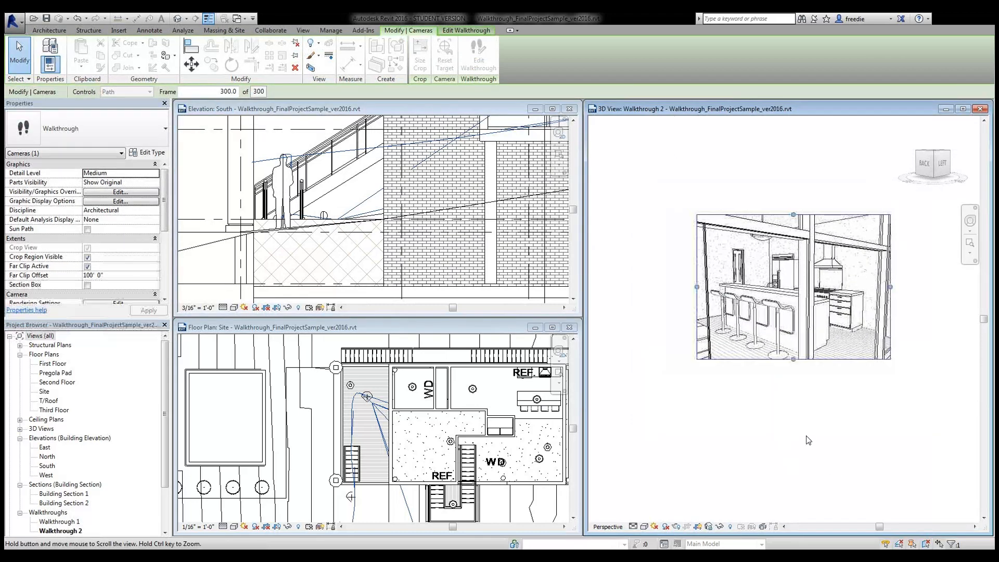
middle_click_drag(807, 438, 797, 466)
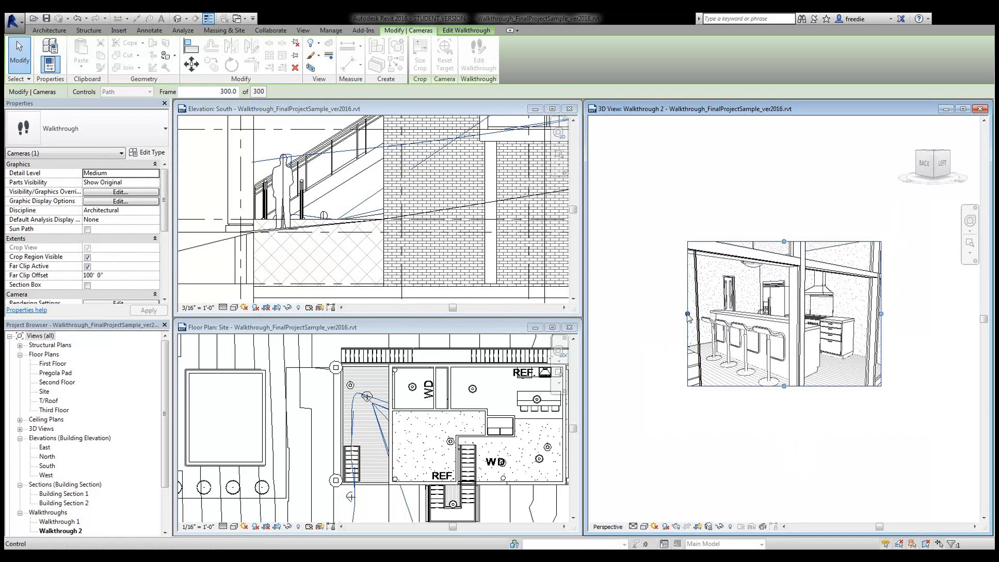
left_click_drag(688, 315, 648, 314)
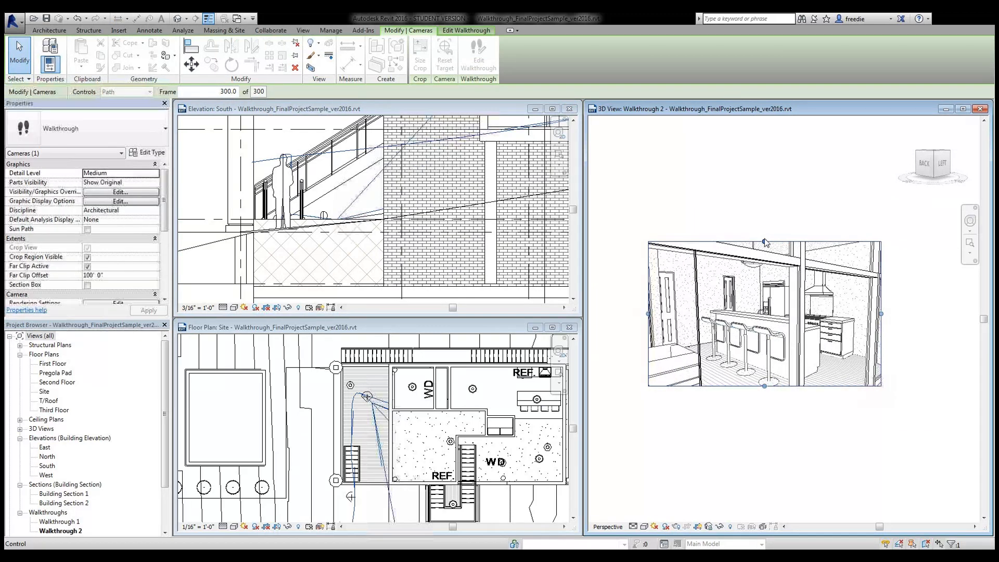
left_click_drag(765, 241, 765, 196)
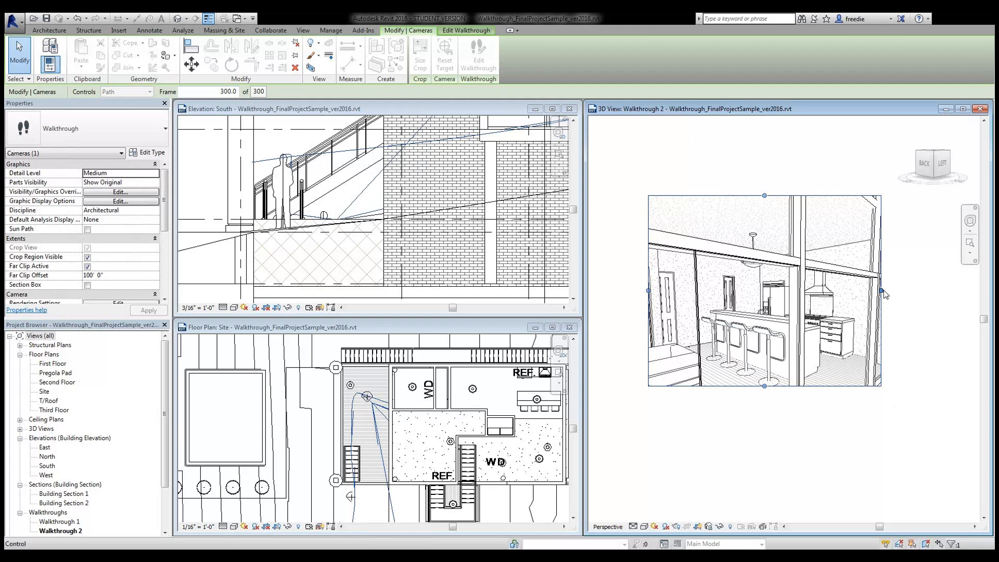
left_click_drag(882, 290, 917, 291)
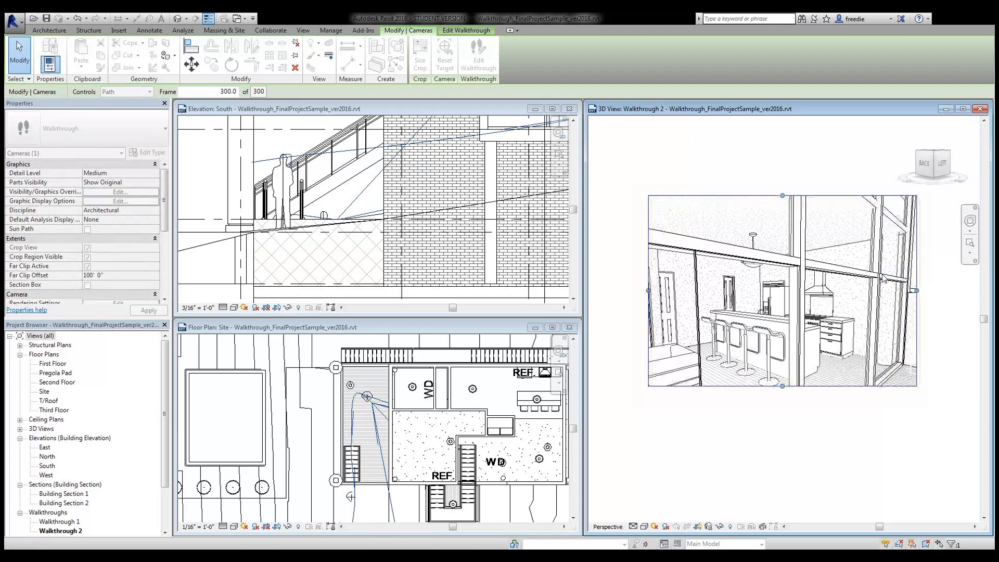
left_click_drag(782, 386, 782, 411)
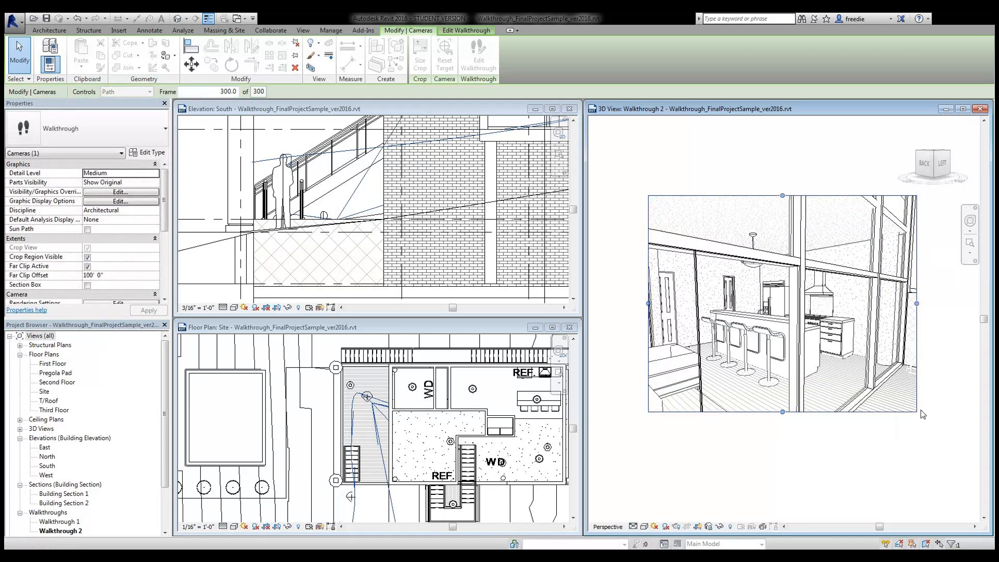
key("Escape")
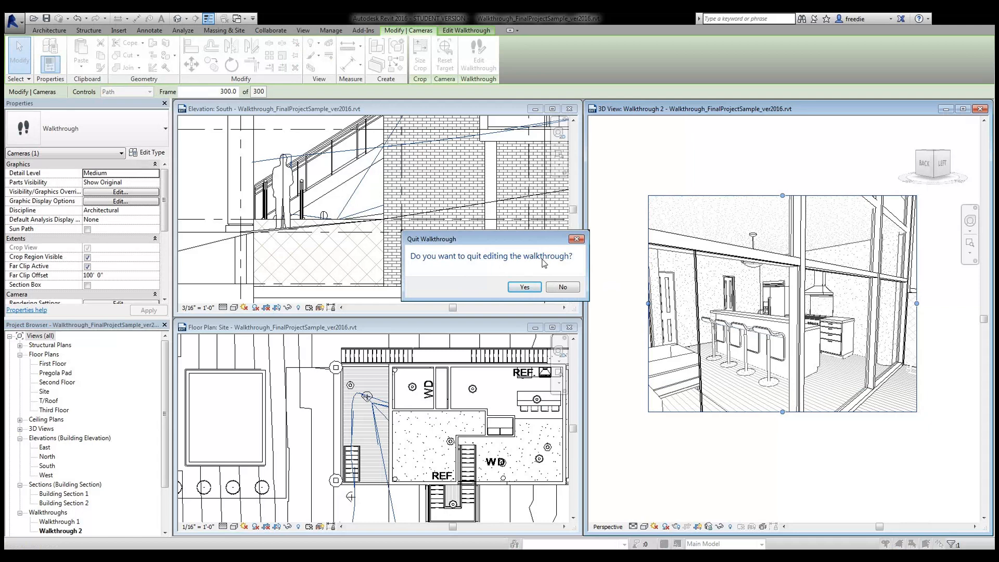
left_click(530, 290)
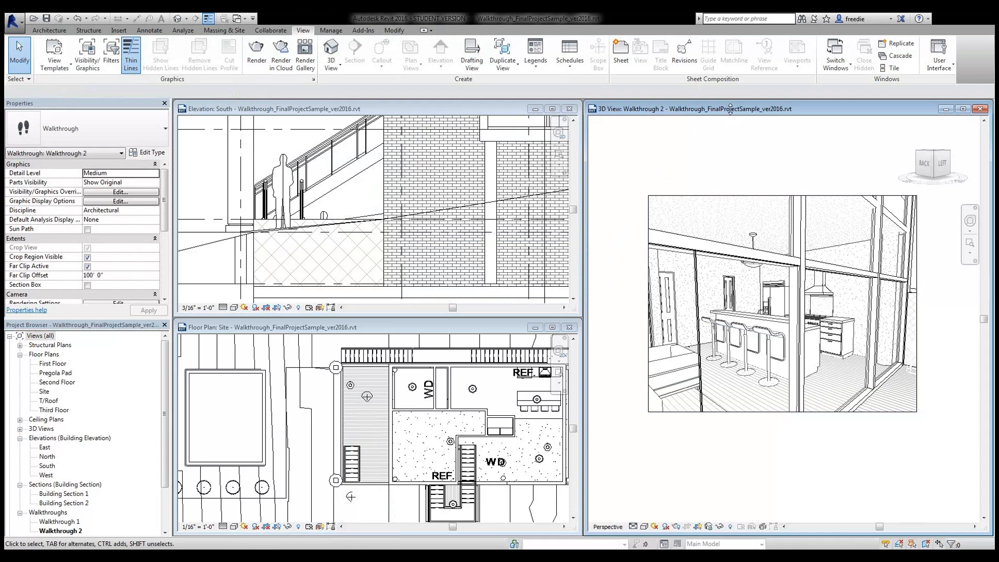
- Select the Walkthrough 2 crop region, reopen the walkthrough for editing, and play it from frame 1
left_click(687, 196)
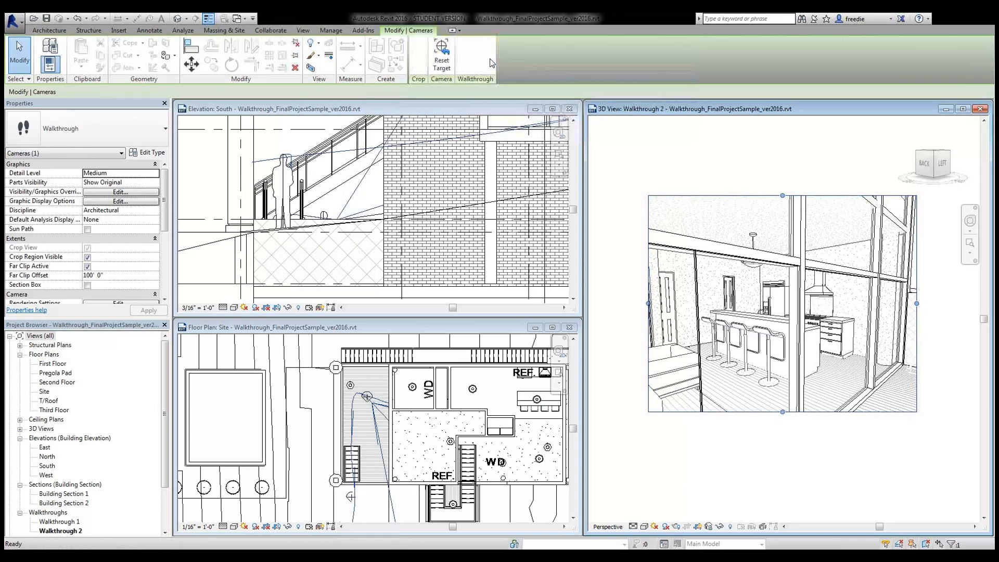
left_click(479, 56)
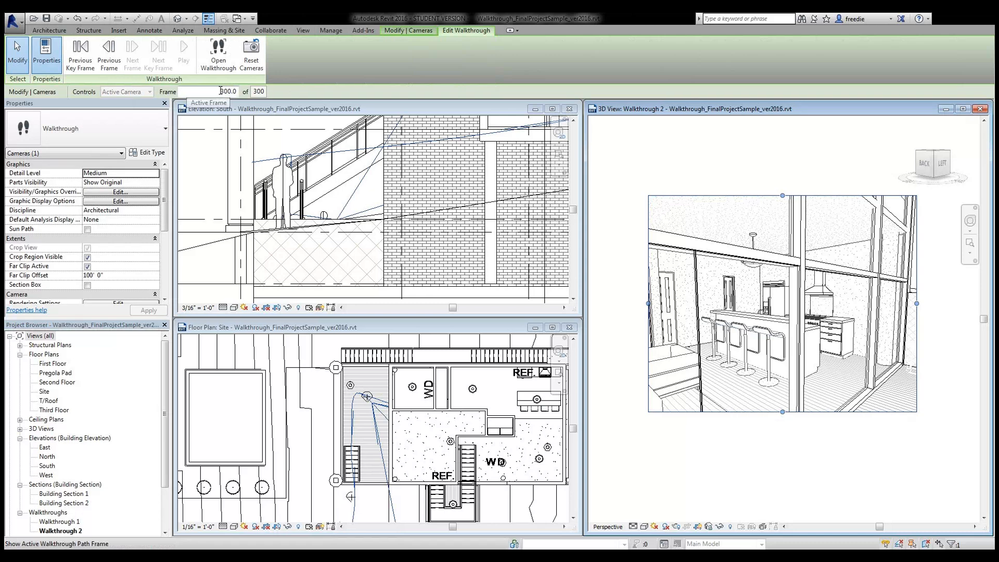
left_click(235, 90)
type("1")
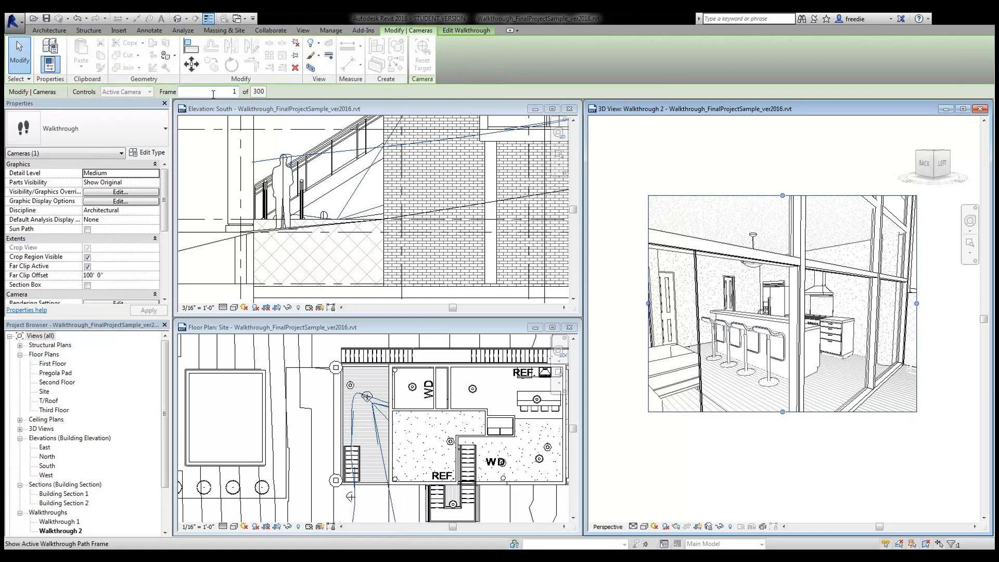
key("Return")
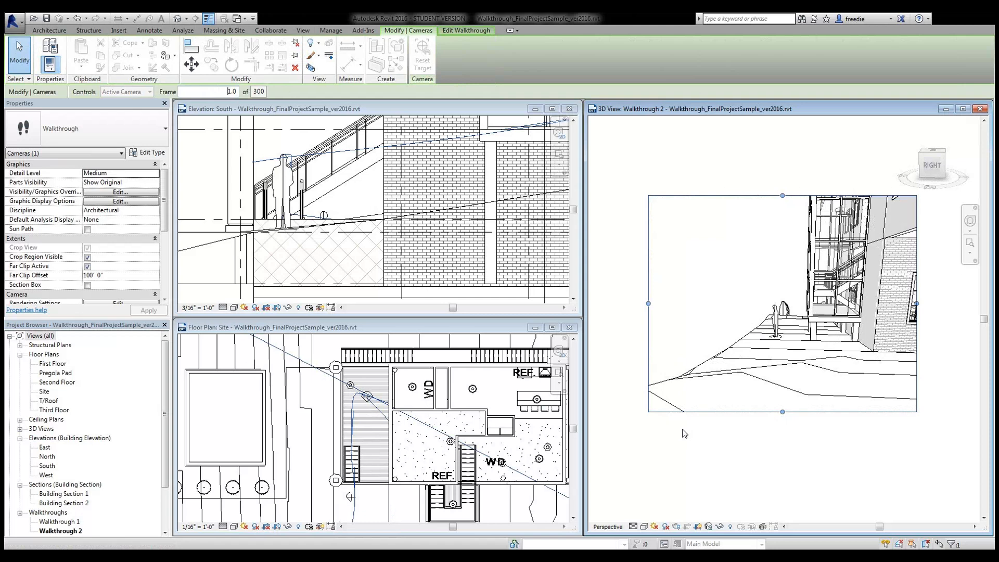
left_click(465, 30)
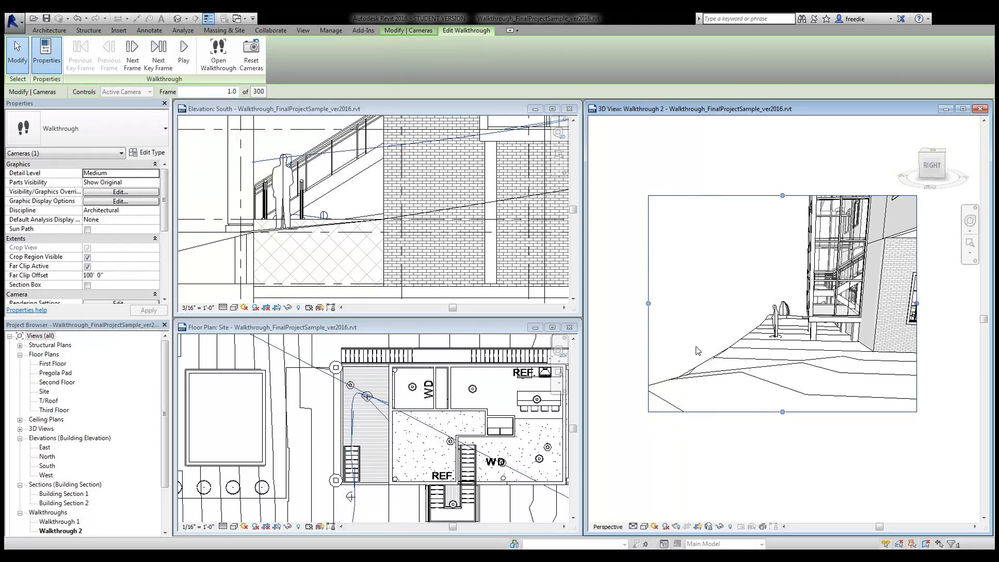
left_click(184, 52)
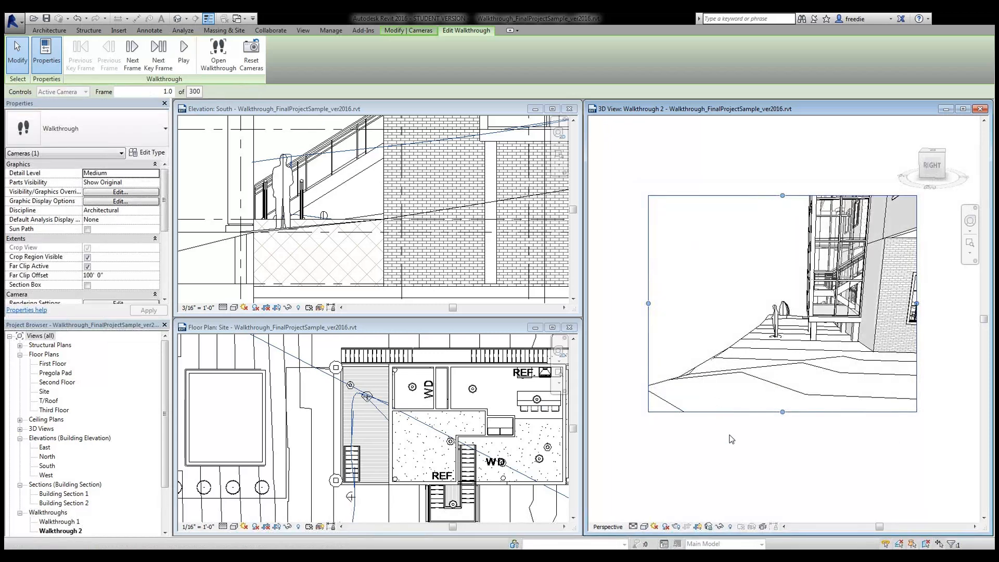
- Preview Walkthrough 2 at frames 200, 300 and 250, and activate the South elevation view
double_click(164, 92)
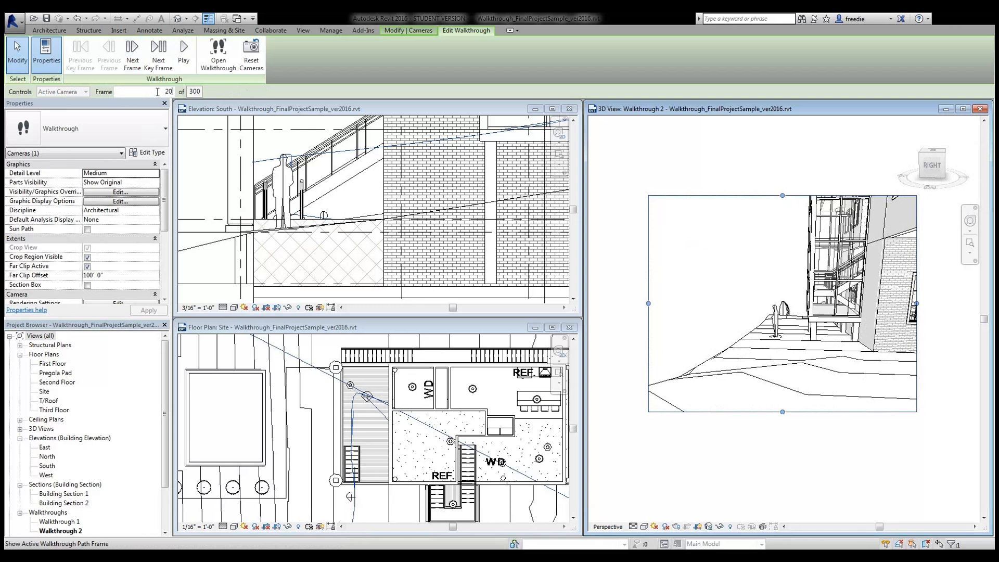
type("200")
key("Return")
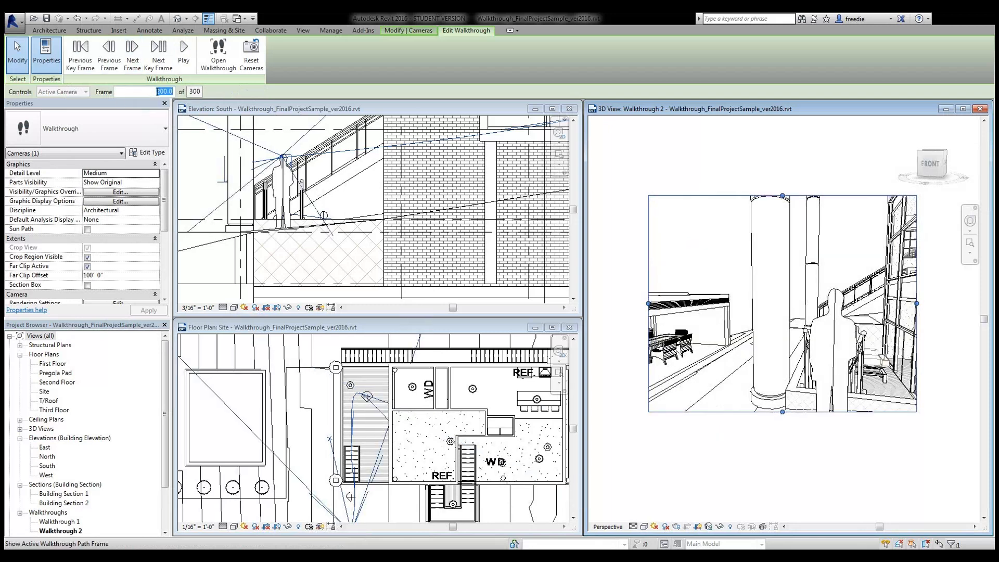
type("300")
key("Return")
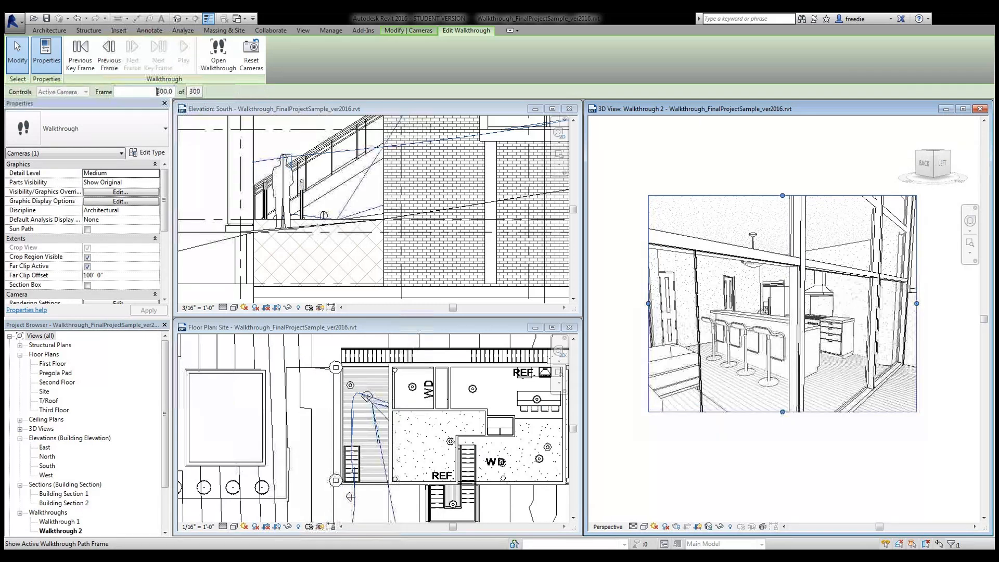
type("250")
key("Return")
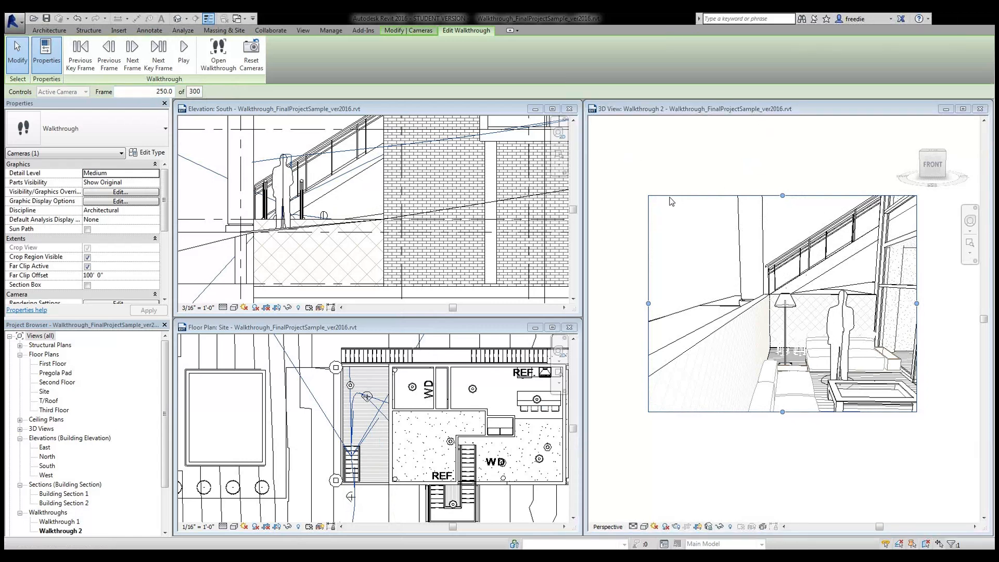
left_click(705, 113)
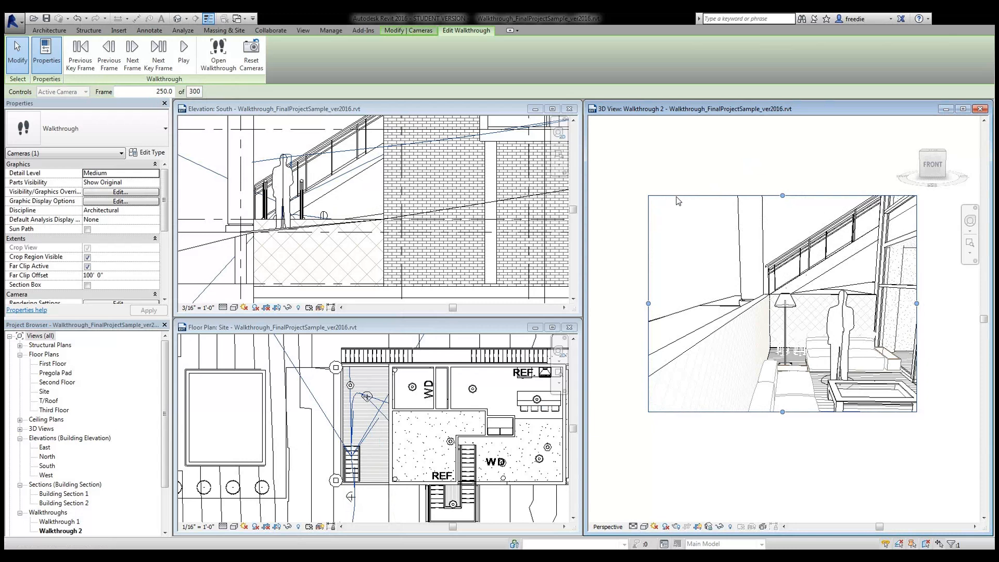
left_click(323, 188)
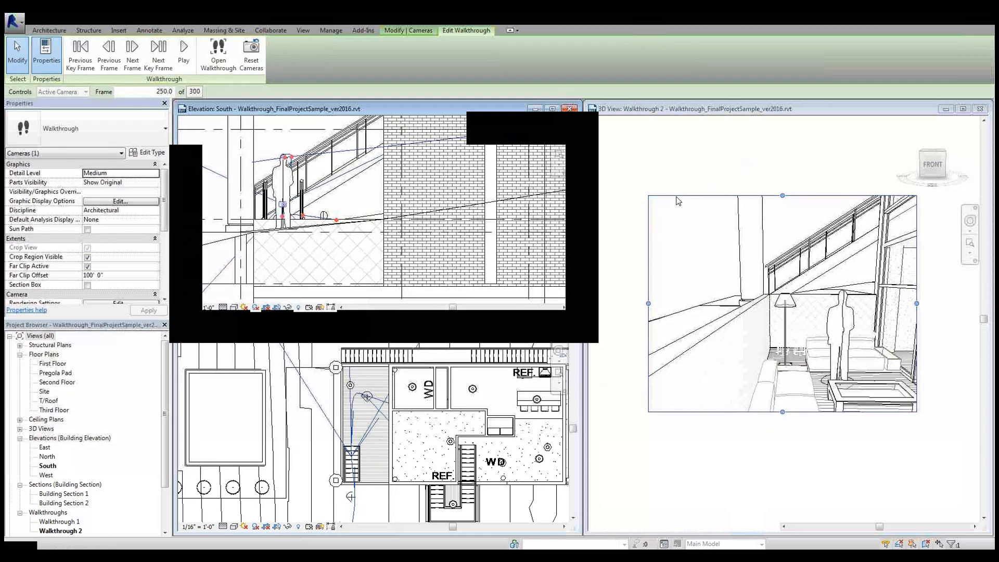